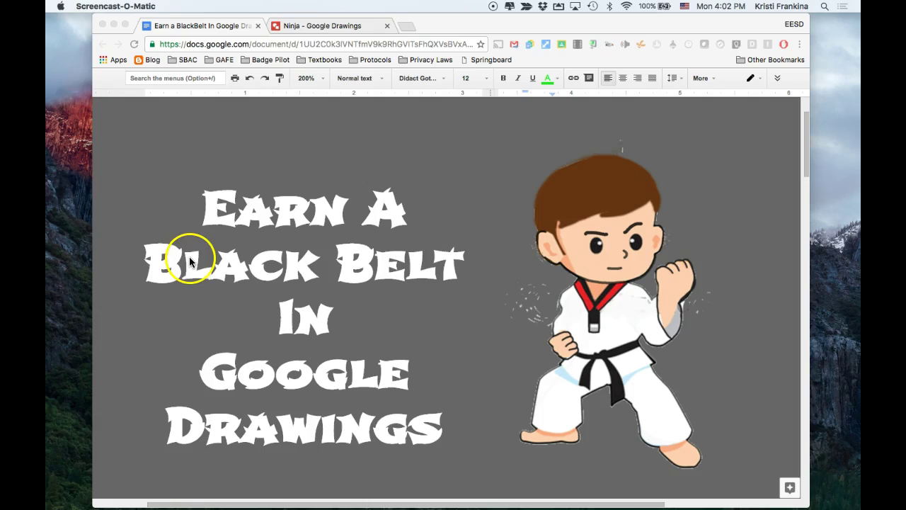
Step: Draw an 8-point star to the right of the elephant poster and fill it gold
{"action": "left_click", "coordinate": [307, 26]}
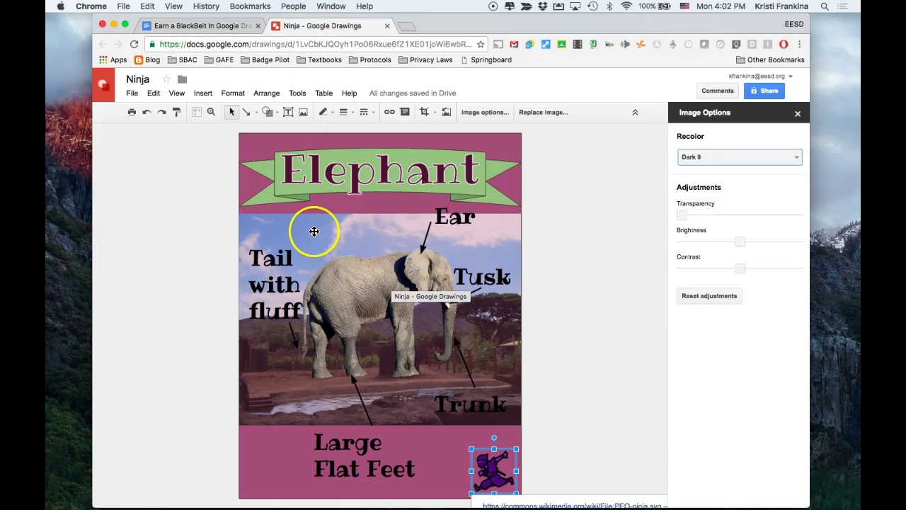
{"action": "left_click", "coordinate": [269, 114]}
{"action": "mouse_move", "coordinate": [291, 161]}
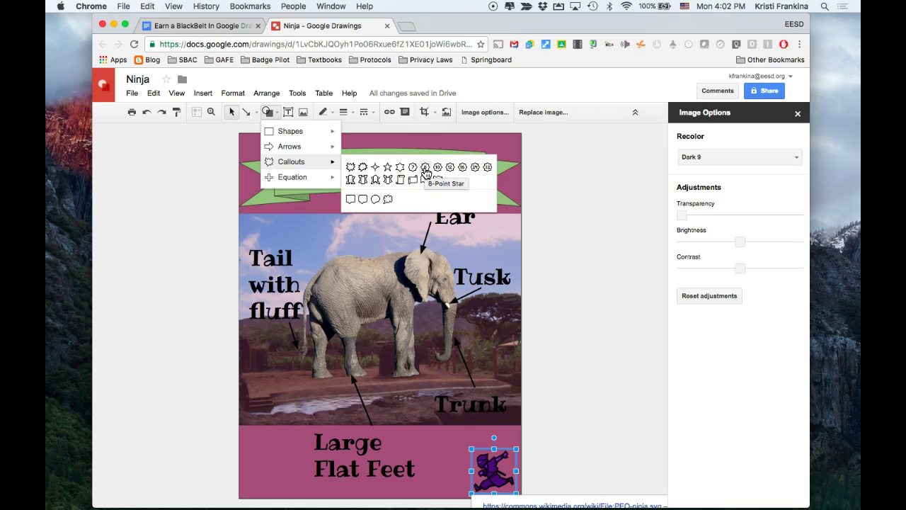
{"action": "left_click", "coordinate": [425, 172]}
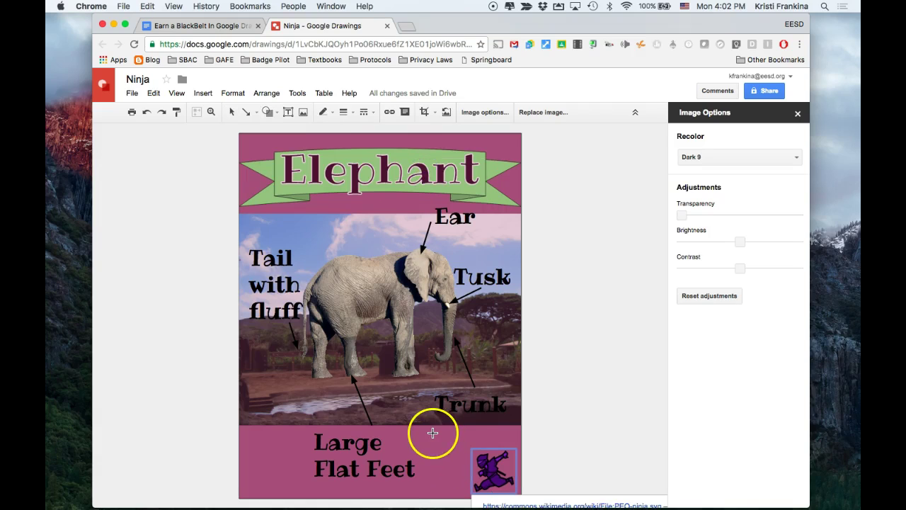
{"action": "left_click_drag", "start_coordinate": [536, 203], "coordinate": [648, 316]}
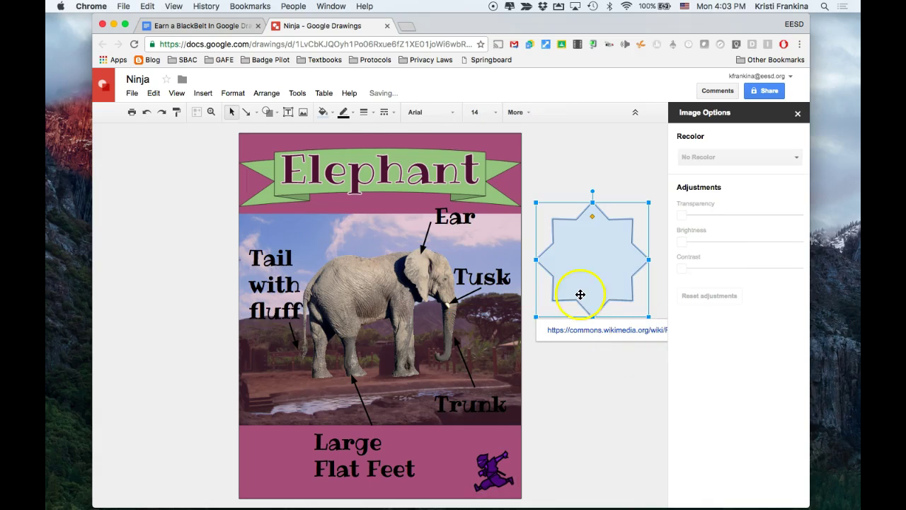
{"action": "left_click", "coordinate": [330, 113]}
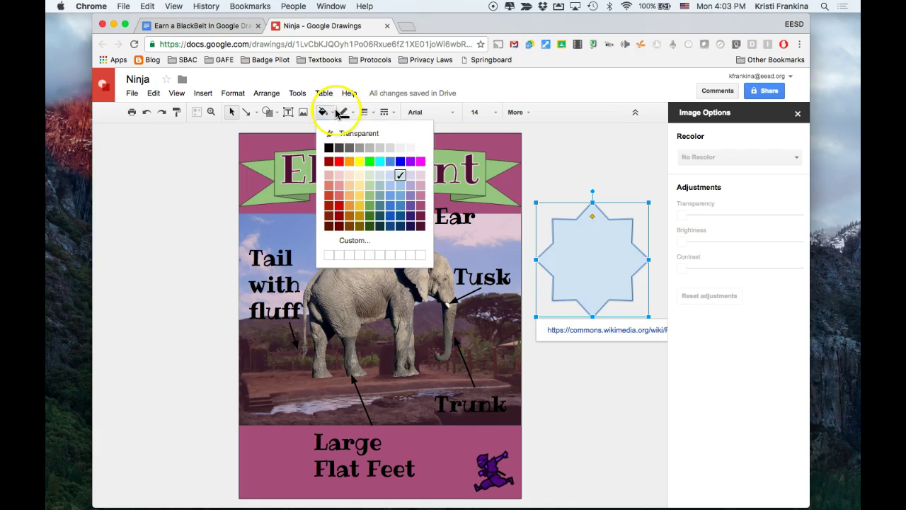
{"action": "left_click", "coordinate": [361, 209]}
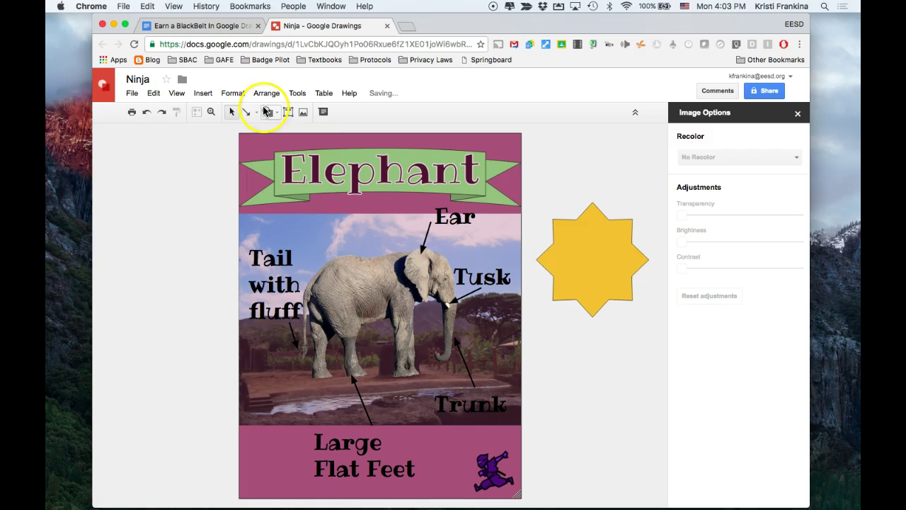
Step: Draw an oval circle in the middle of the star and give it a white fill
{"action": "left_click", "coordinate": [269, 112]}
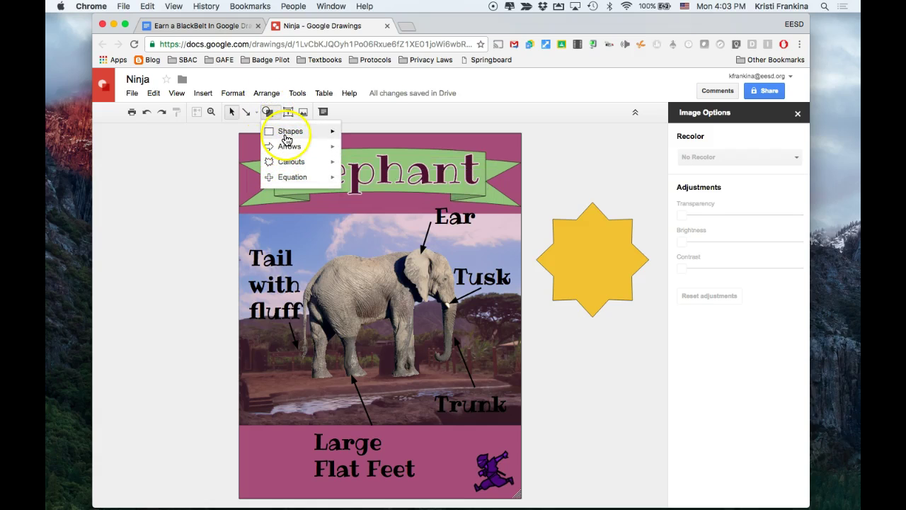
{"action": "mouse_move", "coordinate": [290, 131]}
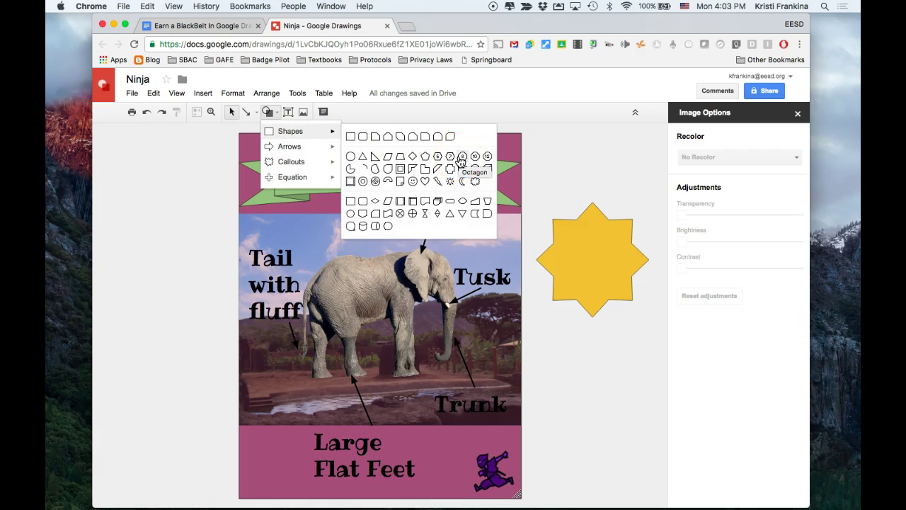
{"action": "left_click", "coordinate": [352, 159]}
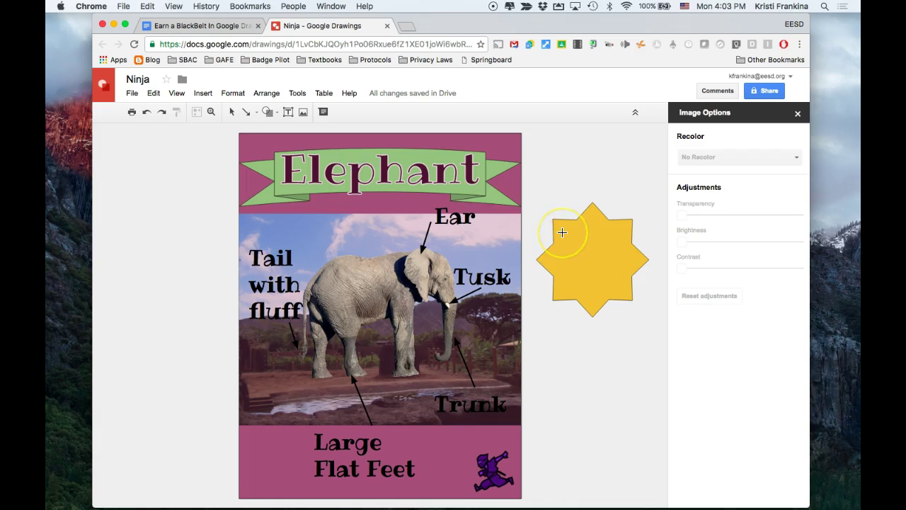
{"action": "mouse_move", "coordinate": [563, 233]}
{"action": "left_mouse_down"}
{"action": "mouse_move", "coordinate": [626, 292]}
{"action": "mouse_move", "coordinate": [610, 273]}
{"action": "left_mouse_up"}
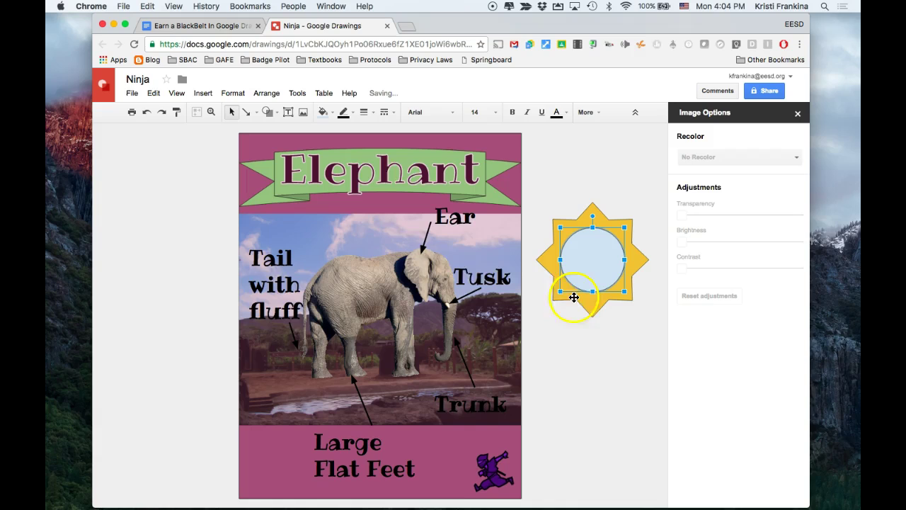
{"action": "left_click", "coordinate": [334, 115]}
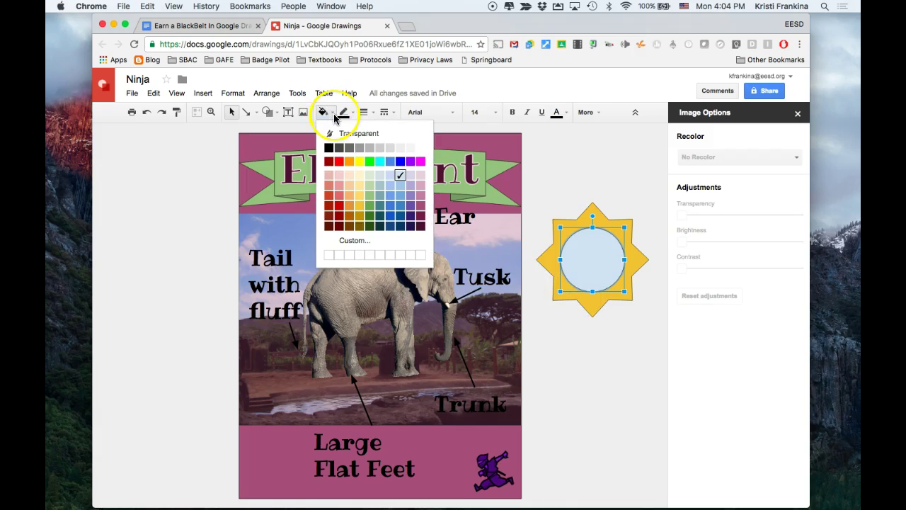
{"action": "left_click", "coordinate": [421, 148]}
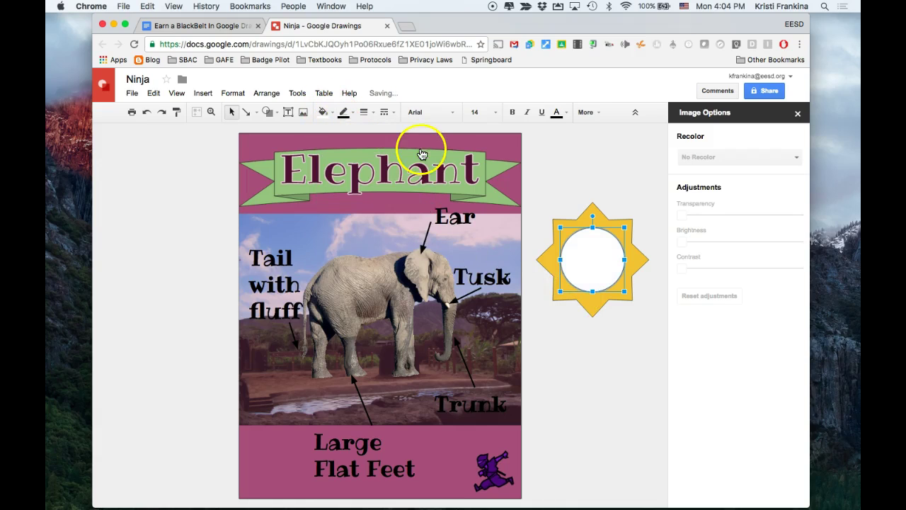
{"action": "left_click", "coordinate": [590, 383]}
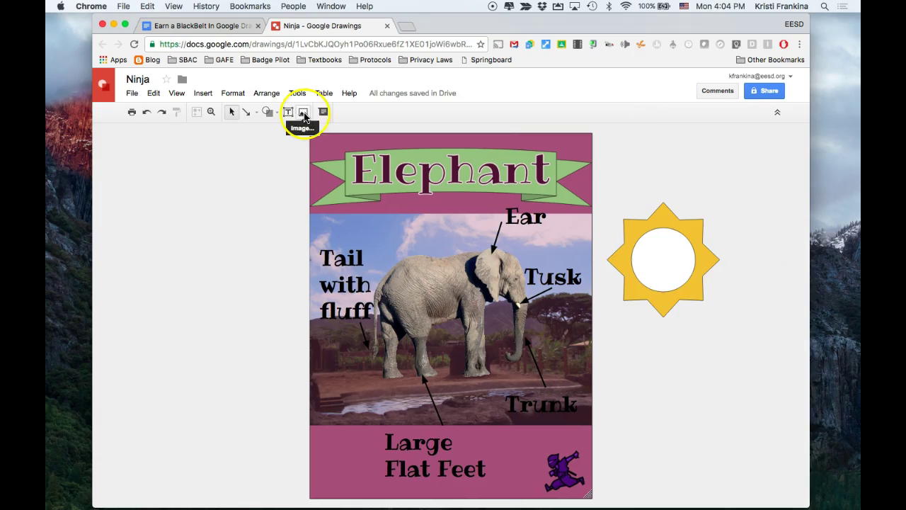
Step: Replace the image search term 'elephant' with the quoted phrase "black belt" .png and search
{"action": "left_click", "coordinate": [304, 113]}
{"action": "double_click", "coordinate": [235, 186]}
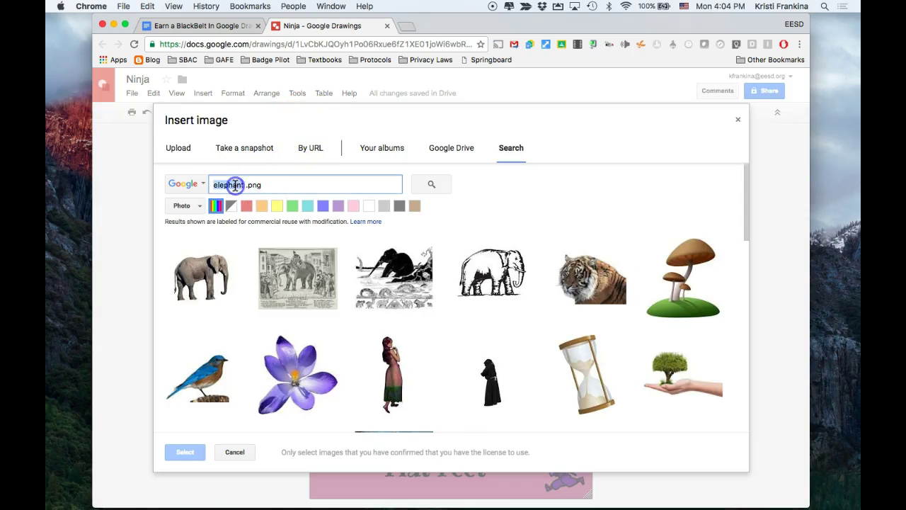
{"action": "type", "text": "black b"}
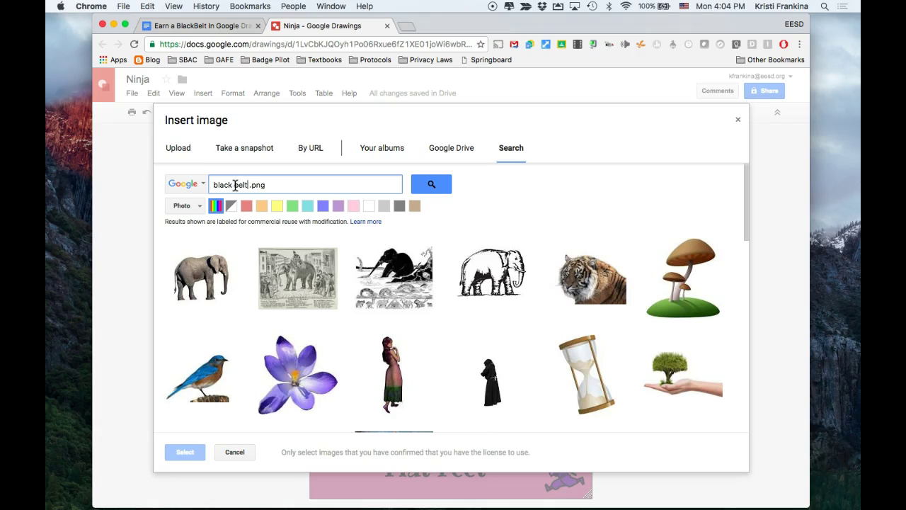
{"action": "key", "text": "Return"}
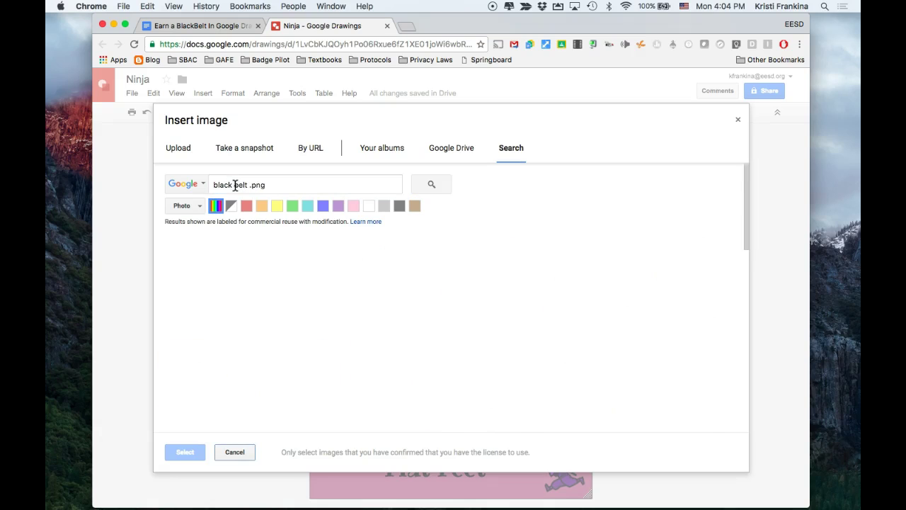
{"action": "left_click", "coordinate": [237, 184]}
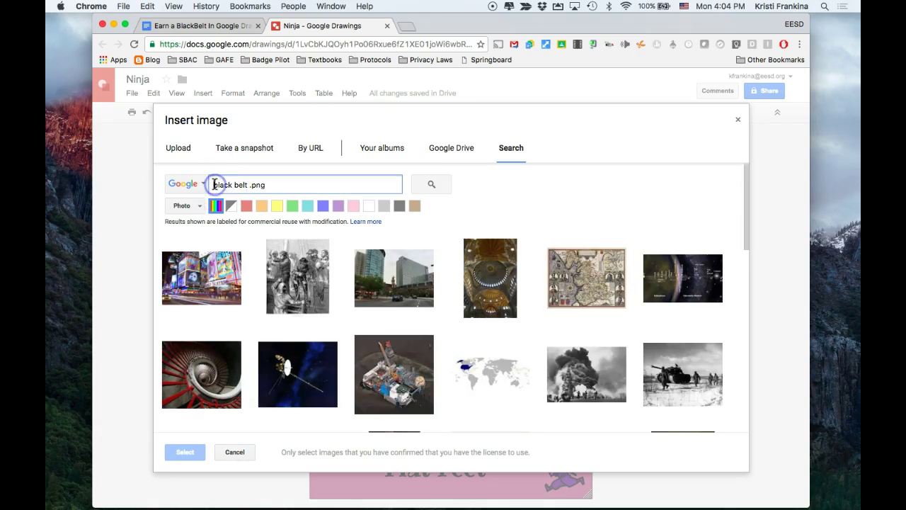
{"action": "type", "text": "\""}
{"action": "left_click", "coordinate": [250, 185]}
{"action": "type", "text": "\""}
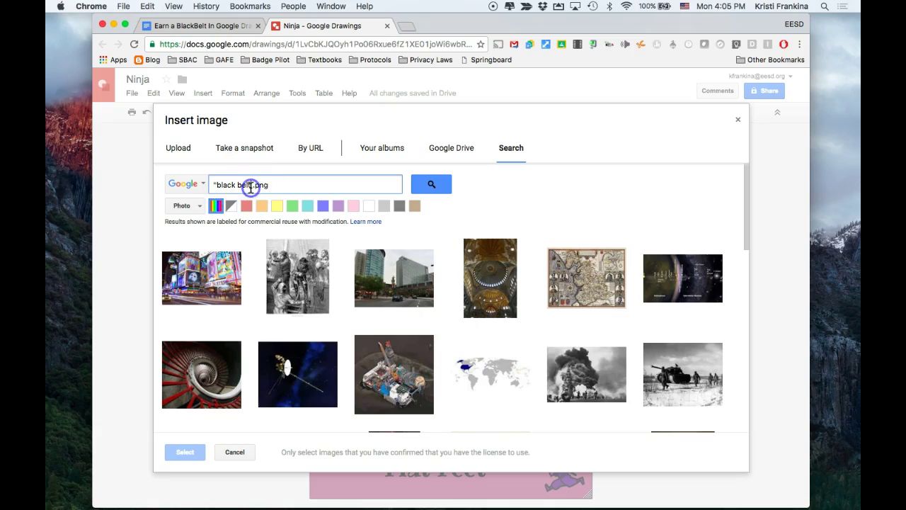
{"action": "type", "text": "\""}
{"action": "left_click", "coordinate": [441, 184]}
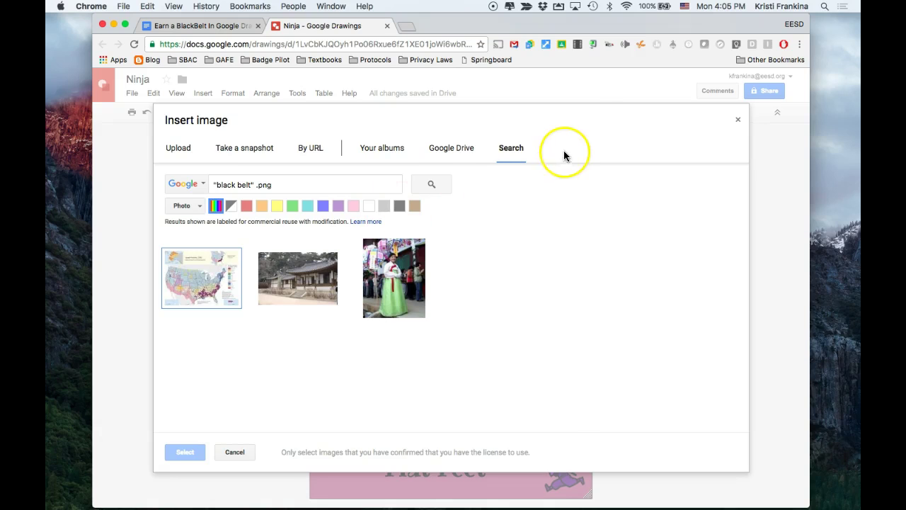
Step: In a new browser tab, search the web for "black belt" .png
{"action": "left_click", "coordinate": [405, 25]}
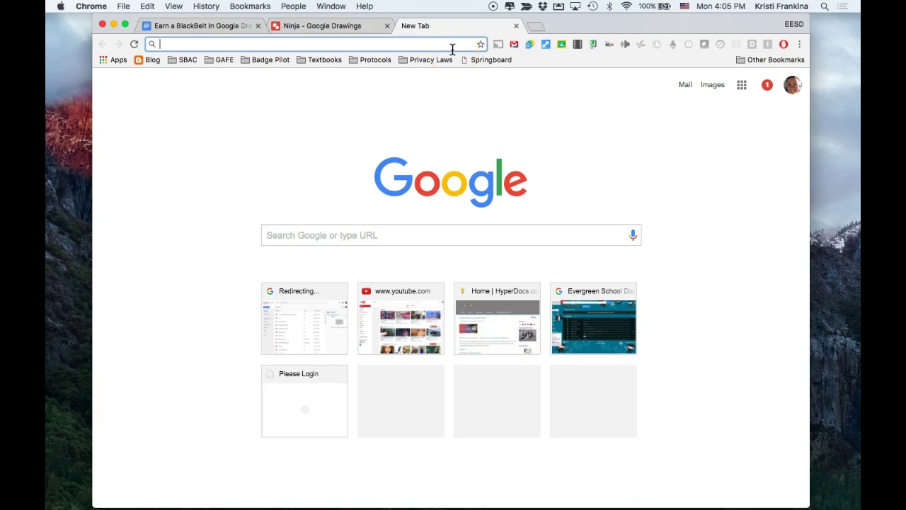
{"action": "type", "text": "\"blac"}
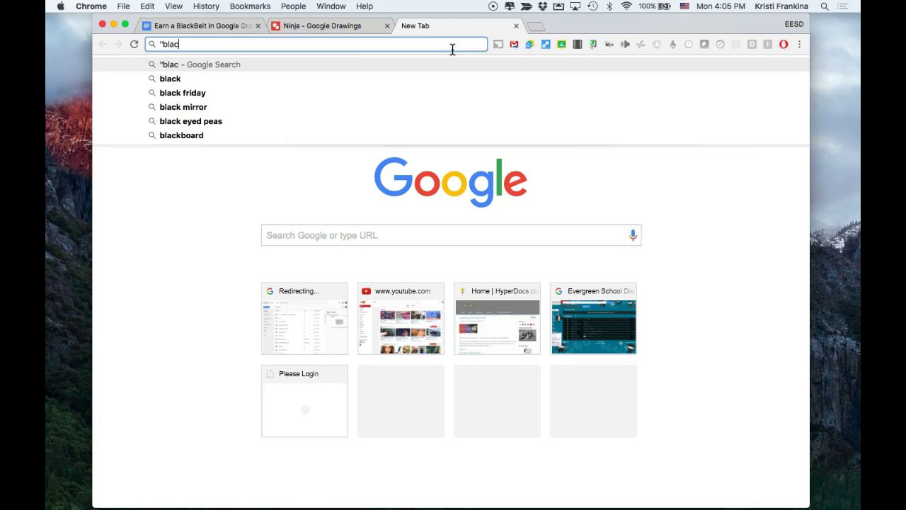
{"action": "type", "text": "kp"}
{"action": "key", "text": "BackSpace"}
{"action": "type", "text": "be"}
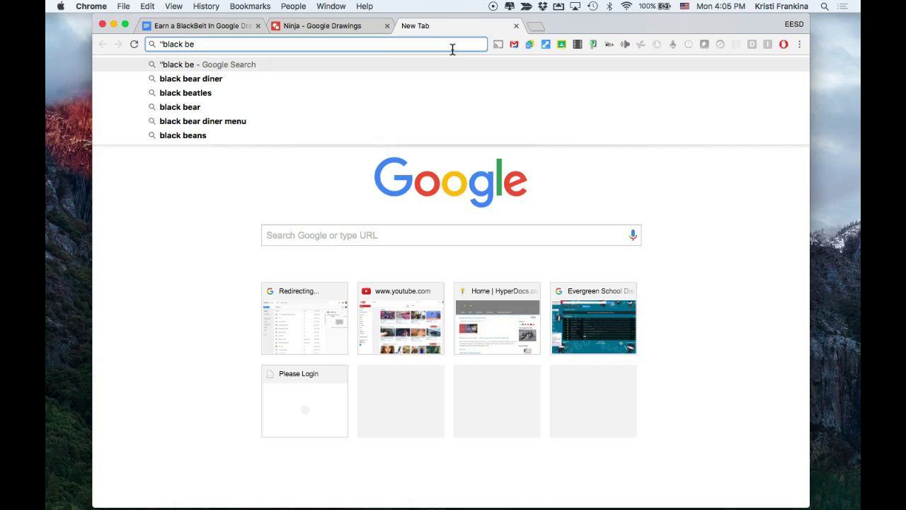
{"action": "type", "text": "t"}
{"action": "key", "text": "BackSpace"}
{"action": "type", "text": "l"}
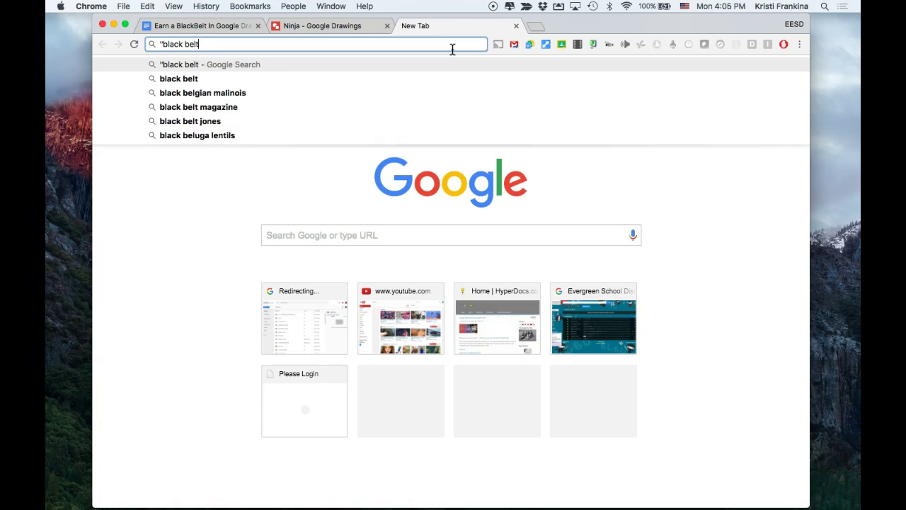
{"action": "type", "text": "t\" .png"}
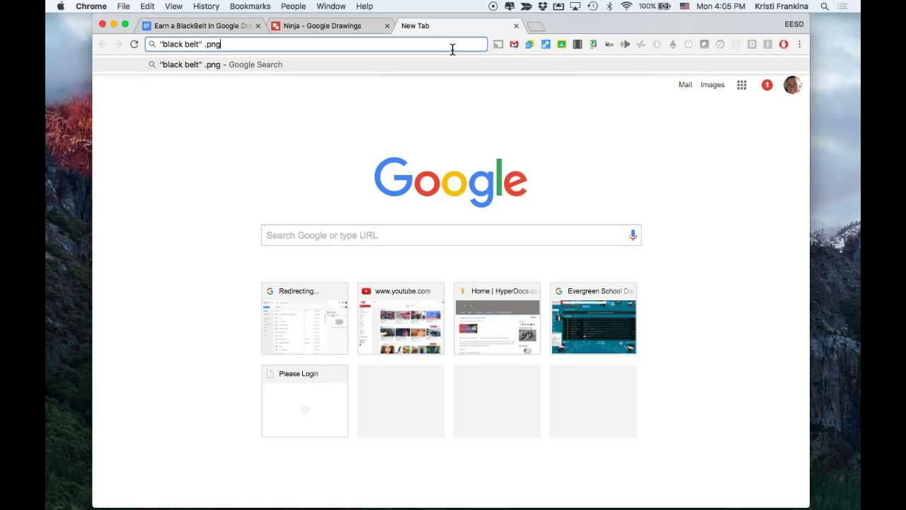
{"action": "key", "text": "Return"}
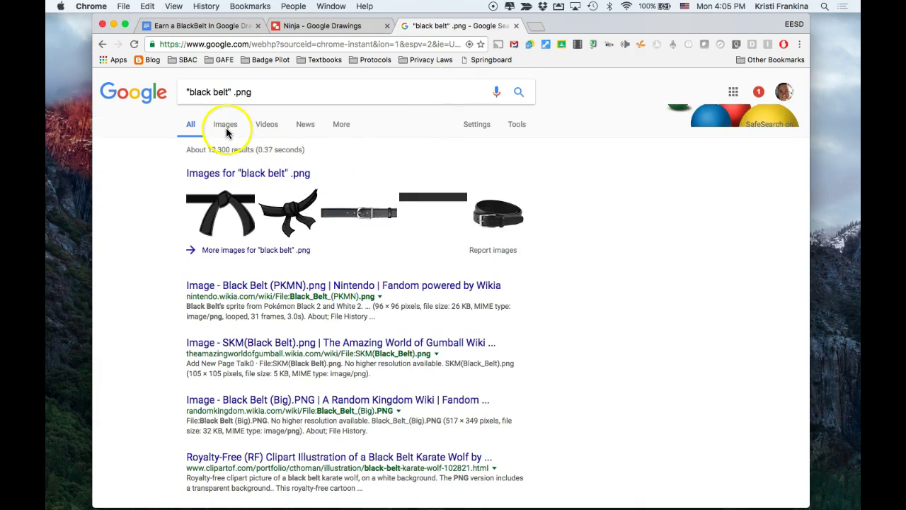
Step: Preview the white-and-black belt in the image results and copy that image
{"action": "left_click", "coordinate": [226, 126]}
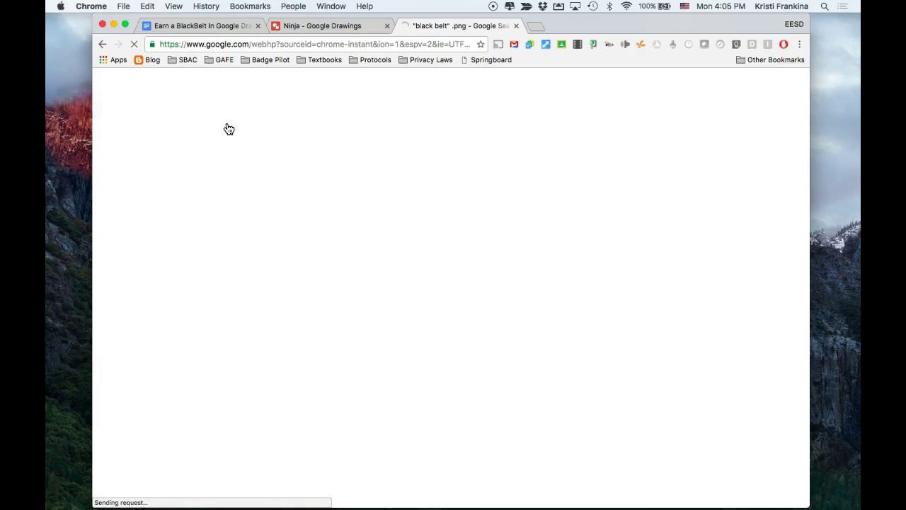
{"action": "scroll", "coordinate": [397, 362], "scroll_direction": "down", "scroll_amount": 1}
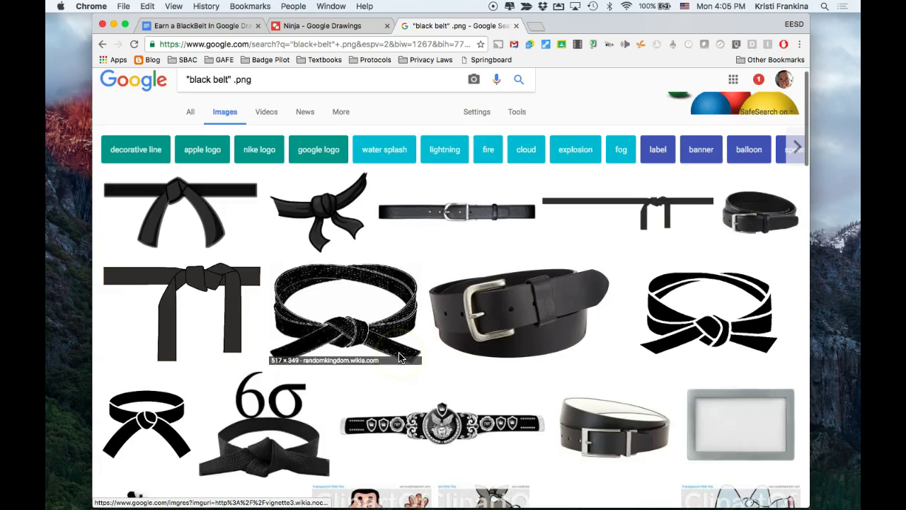
{"action": "scroll", "coordinate": [399, 357], "scroll_direction": "down", "scroll_amount": 2}
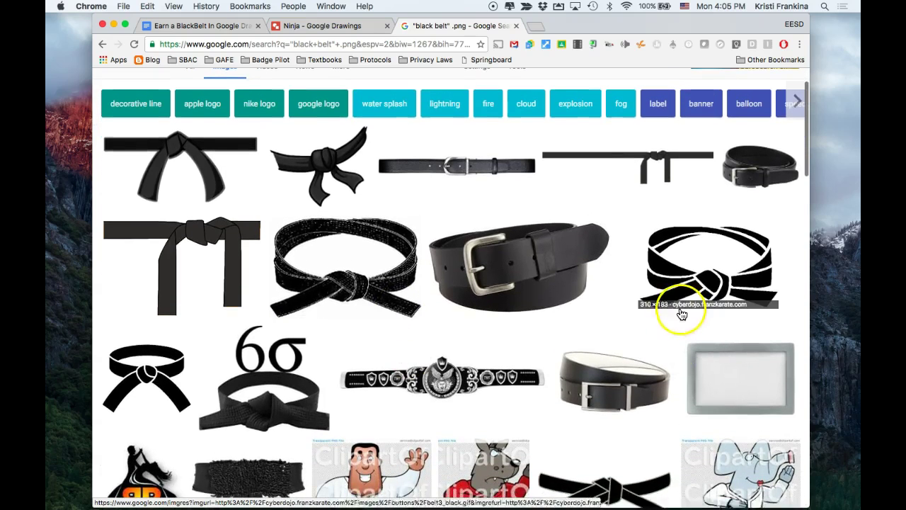
{"action": "left_click", "coordinate": [682, 292]}
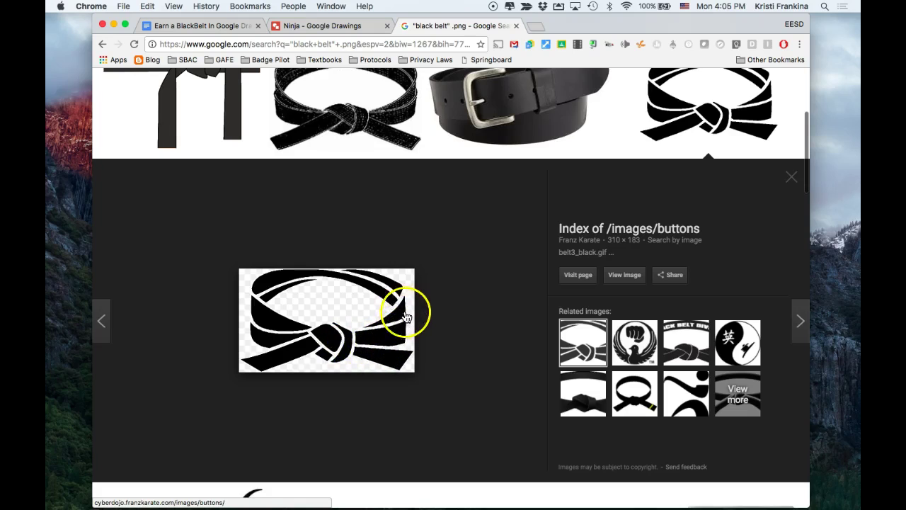
{"action": "right_click", "coordinate": [277, 335]}
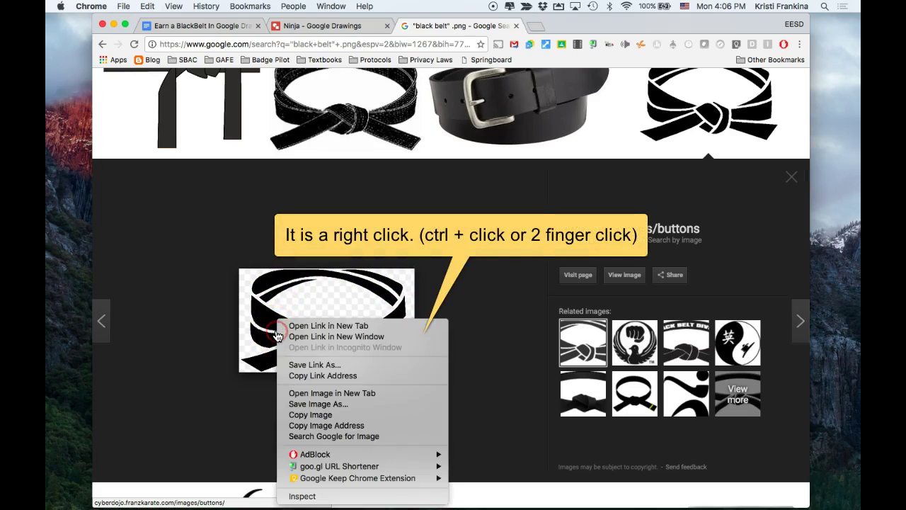
{"action": "left_click", "coordinate": [312, 420]}
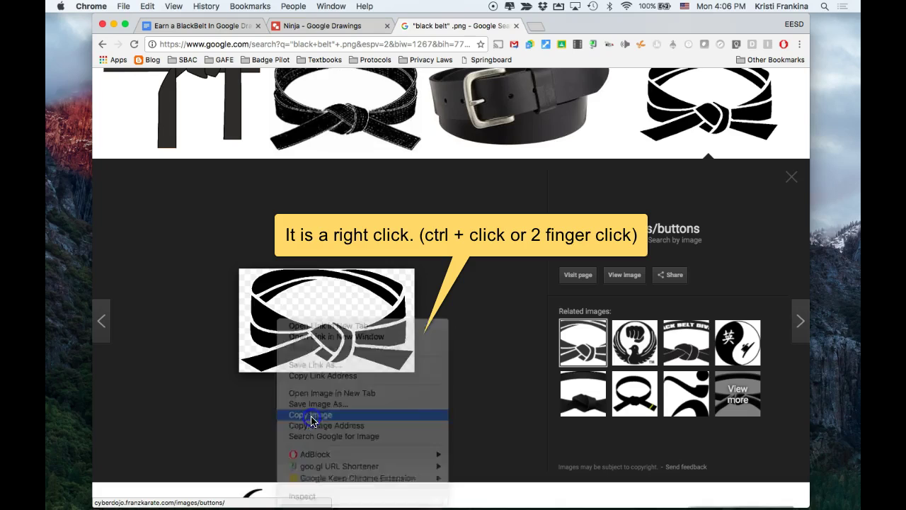
Step: Dismiss the Insert image dialog, paste the belt image and shrink it into the star's white circle
{"action": "left_click", "coordinate": [308, 29]}
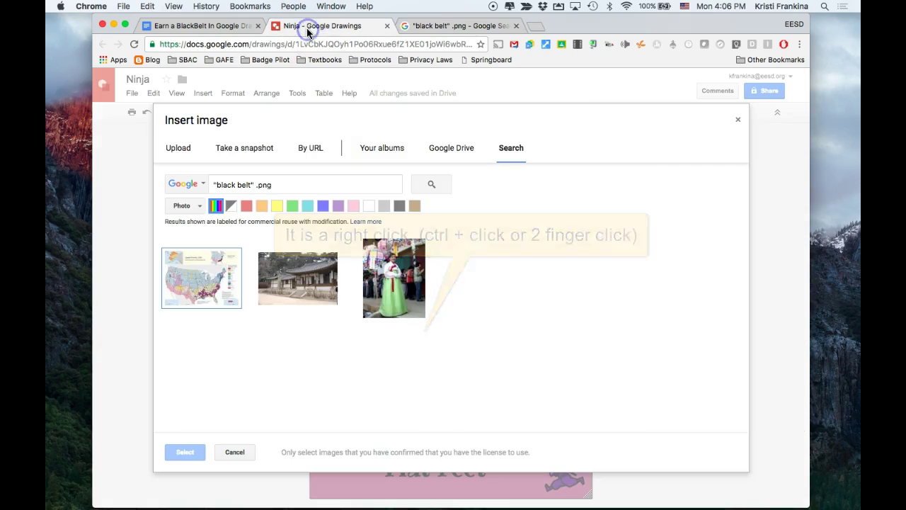
{"action": "left_click", "coordinate": [241, 453]}
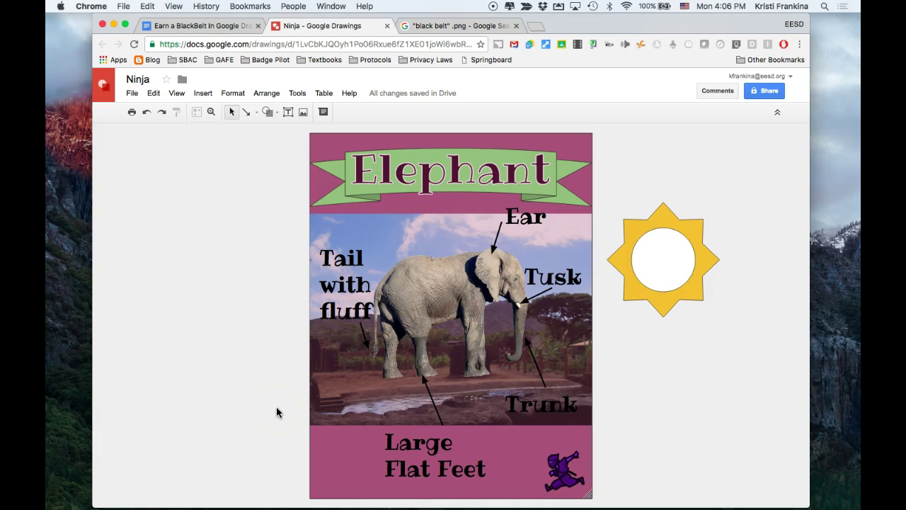
{"action": "key", "text": "super+v"}
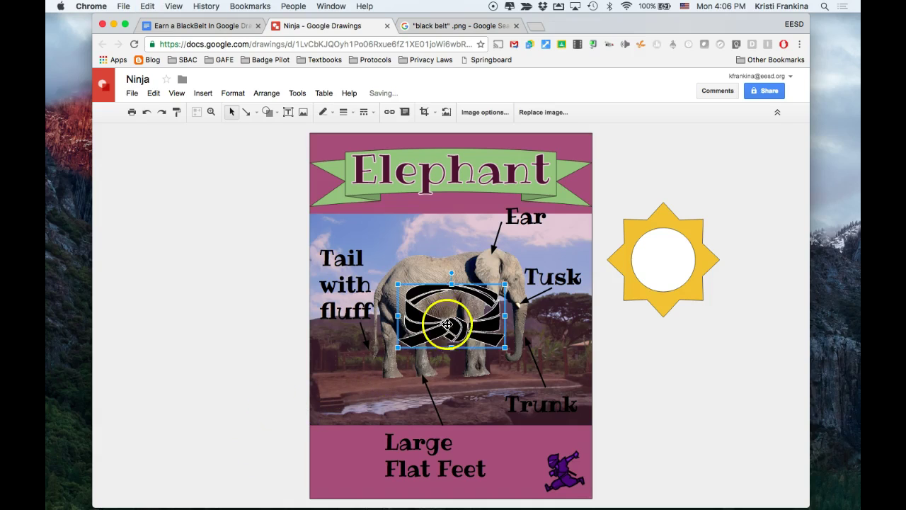
{"action": "left_click_drag", "start_coordinate": [446, 329], "coordinate": [654, 273]}
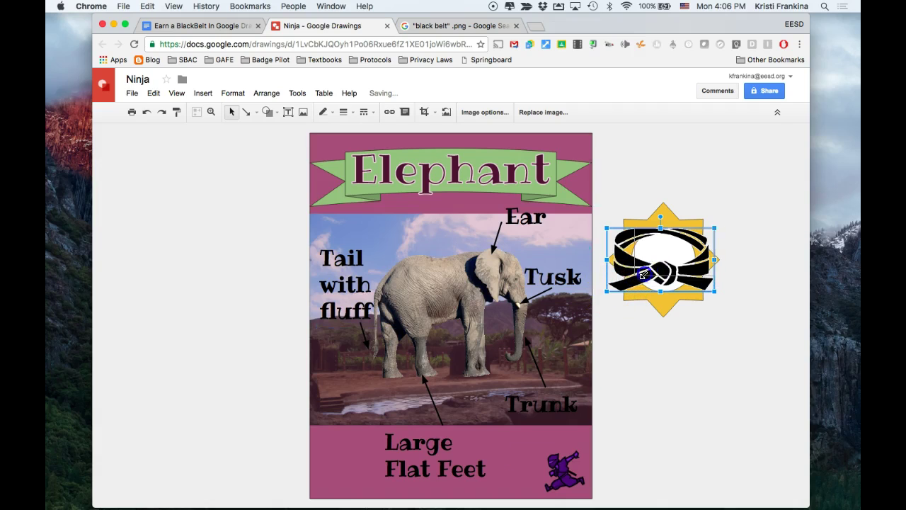
{"action": "left_click_drag", "start_coordinate": [658, 268], "coordinate": [666, 266]}
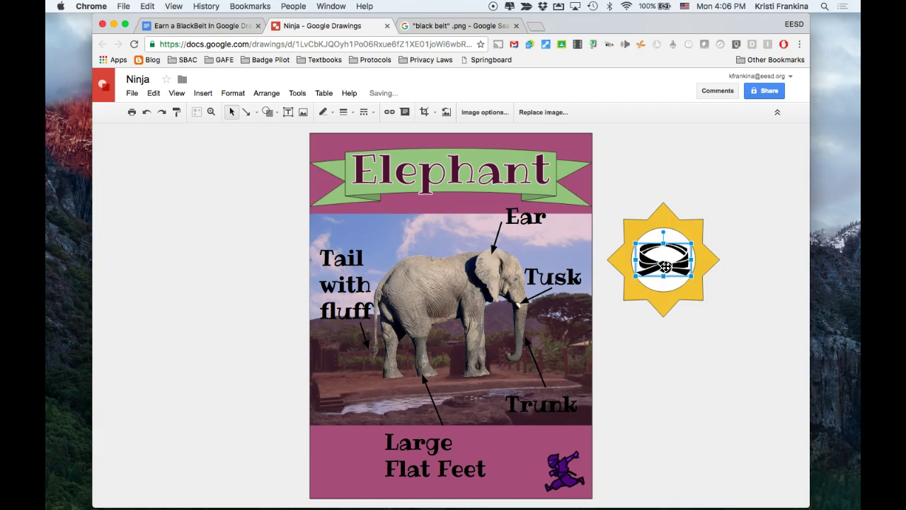
Step: Search images for 'google drawings', preview the red Google Drawings logo and copy it
{"action": "left_click", "coordinate": [463, 25]}
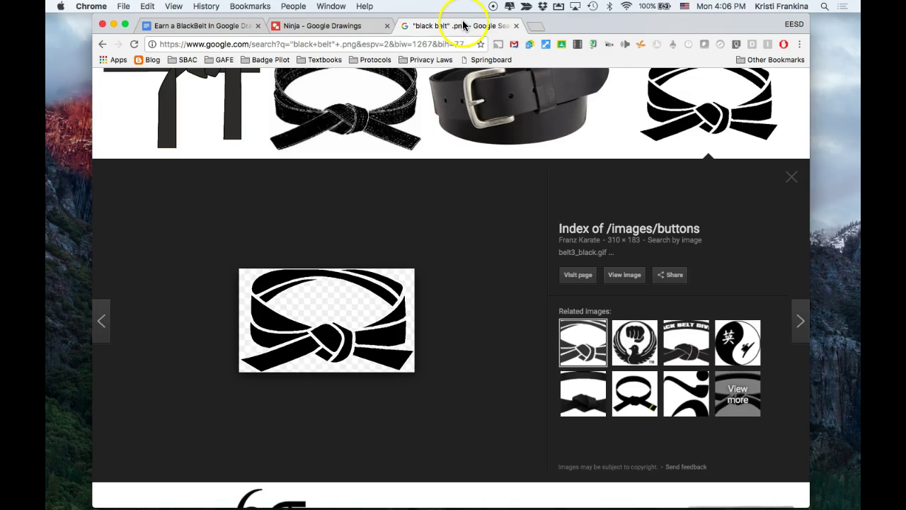
{"action": "scroll", "coordinate": [277, 125], "scroll_direction": "up", "scroll_amount": 5}
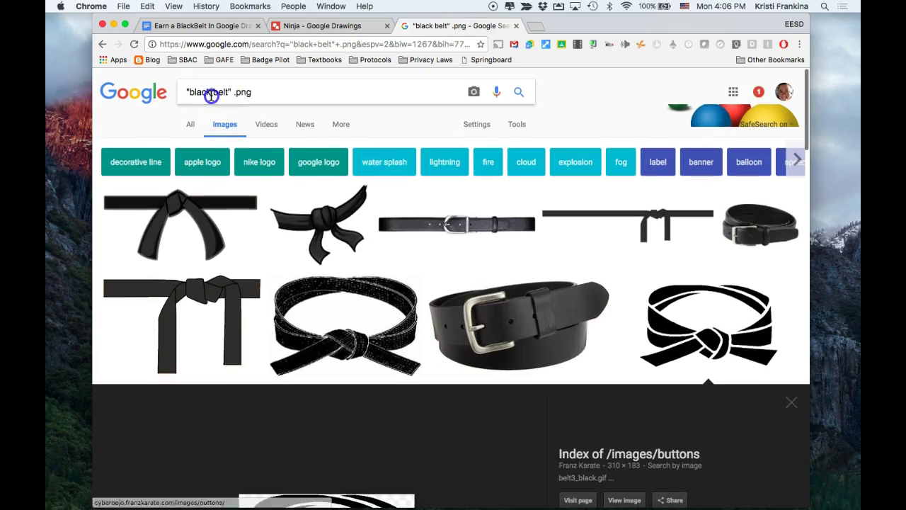
{"action": "triple_click", "coordinate": [211, 96]}
{"action": "type", "text": "google"}
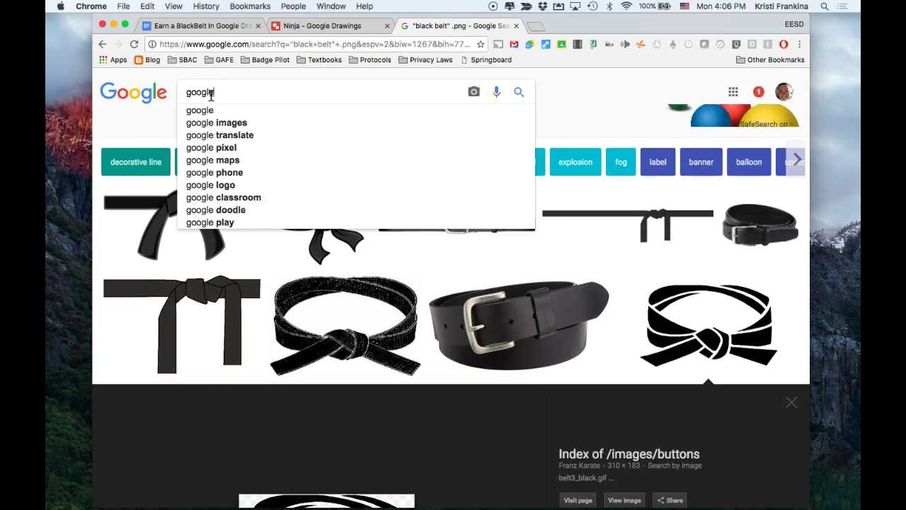
{"action": "type", "text": " drawings"}
{"action": "key", "text": "Return"}
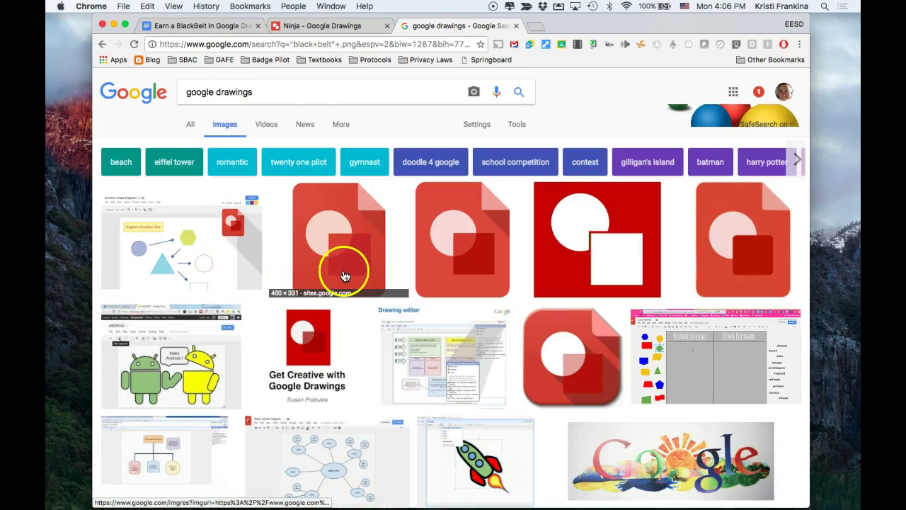
{"action": "left_click", "coordinate": [318, 287]}
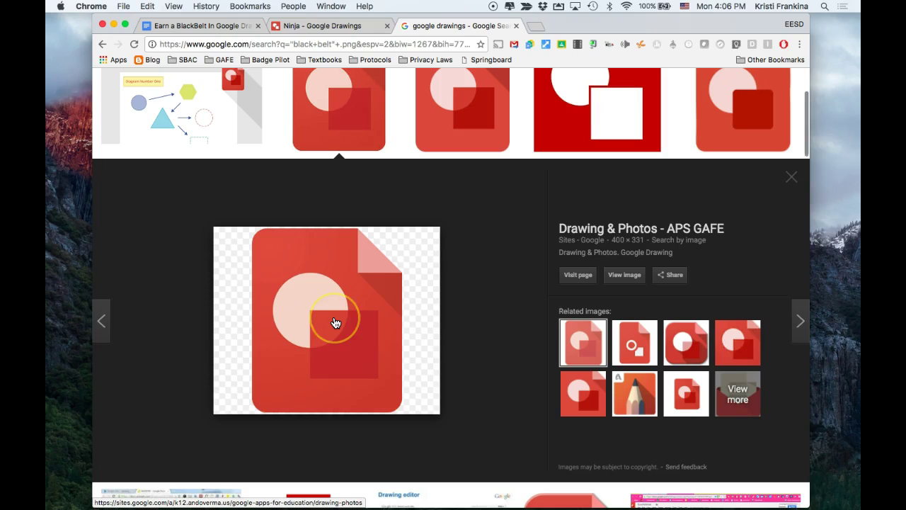
{"action": "right_click", "coordinate": [335, 323]}
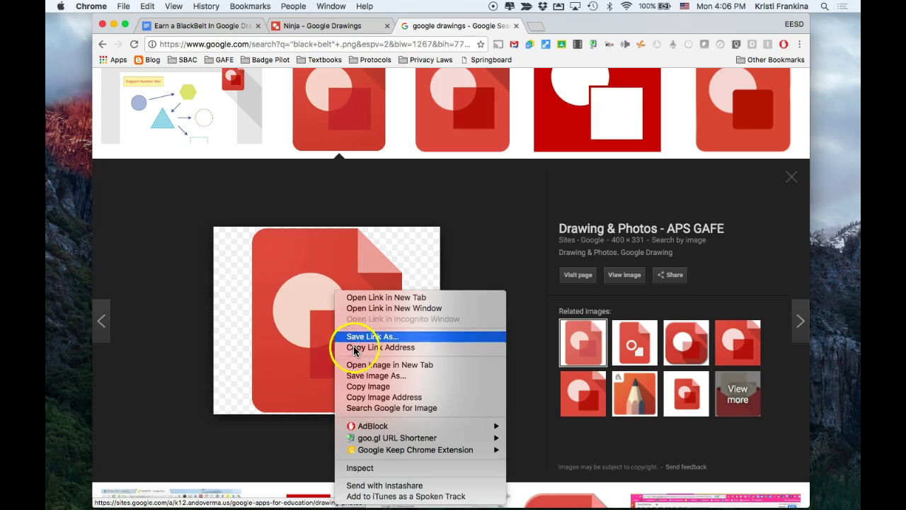
{"action": "left_click", "coordinate": [356, 387]}
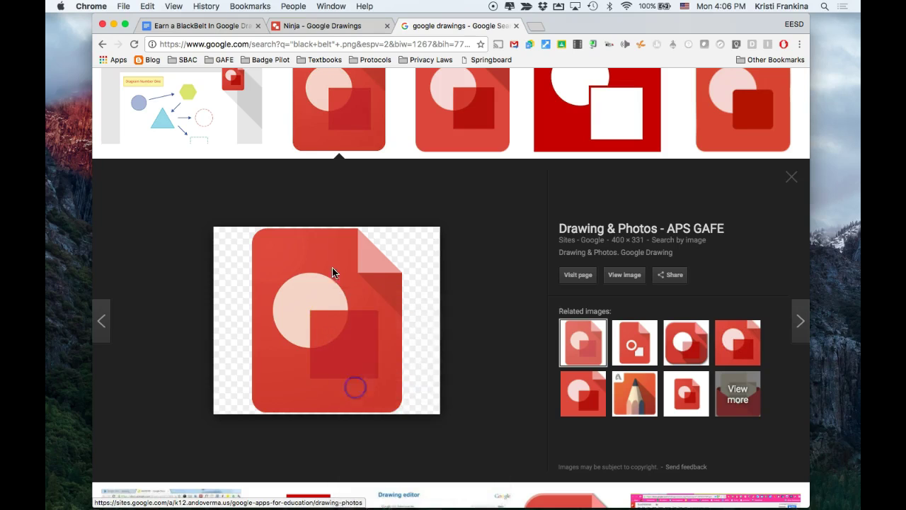
Step: Paste the Google Drawings logo, shrink it and move it onto the belt badge
{"action": "left_click", "coordinate": [313, 27]}
{"action": "key", "text": "super+v"}
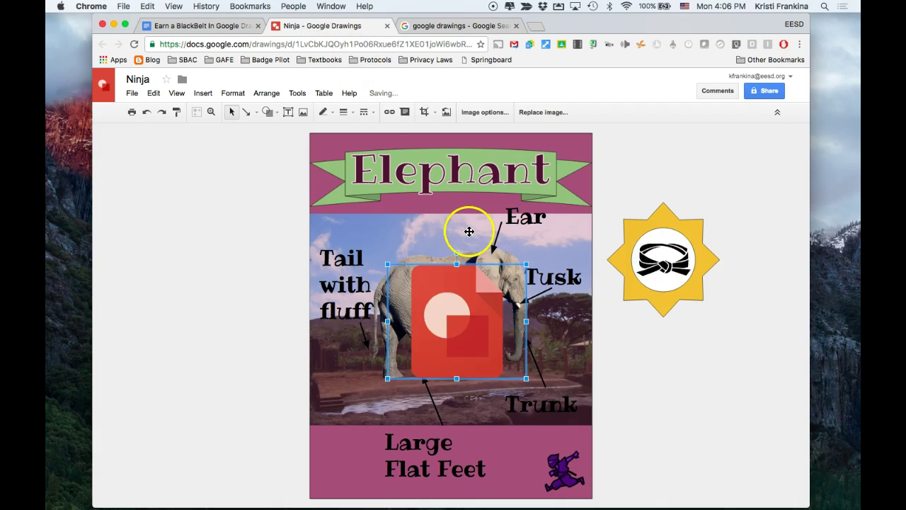
{"action": "left_click_drag", "start_coordinate": [386, 381], "coordinate": [464, 315]}
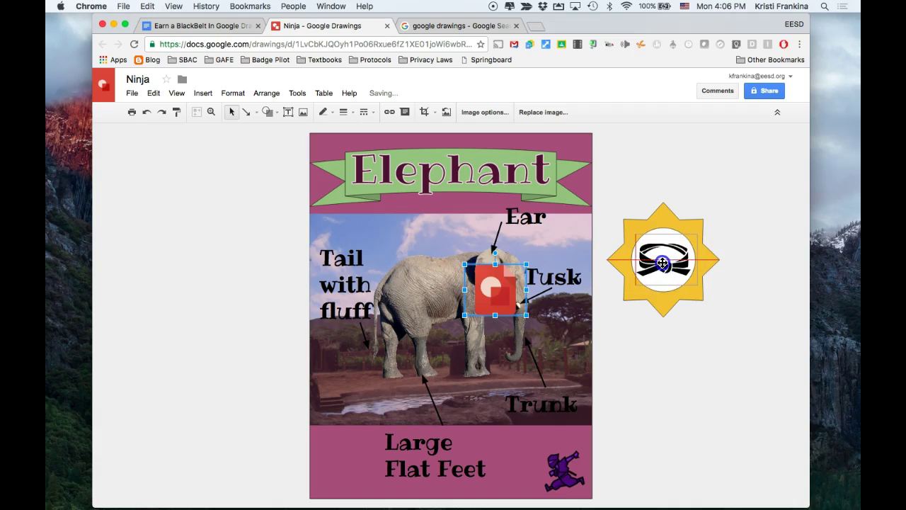
{"action": "mouse_move", "coordinate": [670, 267]}
{"action": "left_mouse_down"}
{"action": "mouse_move", "coordinate": [650, 270]}
{"action": "mouse_move", "coordinate": [673, 247]}
{"action": "left_mouse_up"}
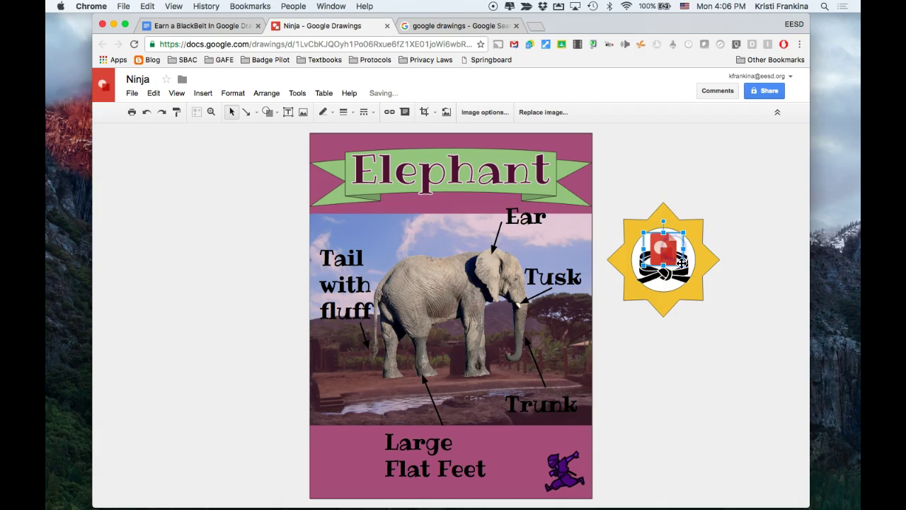
Step: Fine-tune the logo's size and position on the badge, checking the belt beneath it
{"action": "left_click_drag", "start_coordinate": [685, 267], "coordinate": [666, 253]}
{"action": "left_click", "coordinate": [677, 270]}
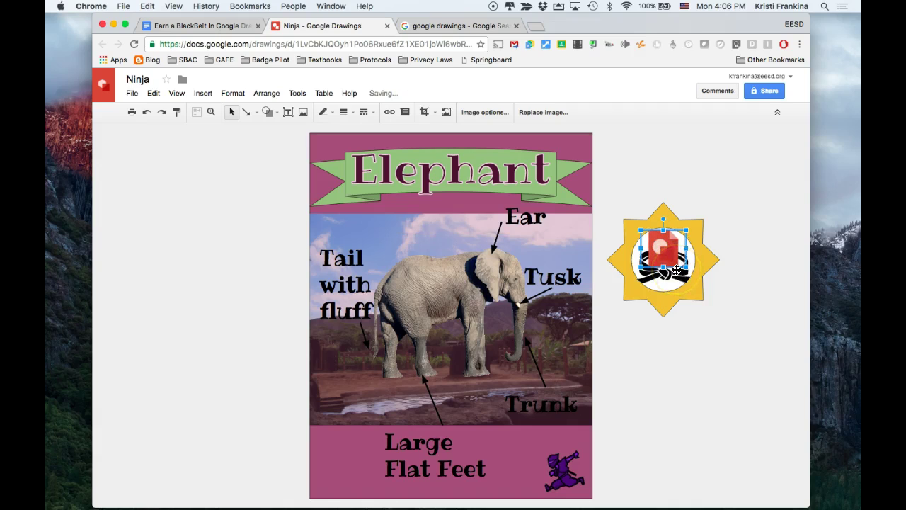
{"action": "left_click", "coordinate": [716, 328]}
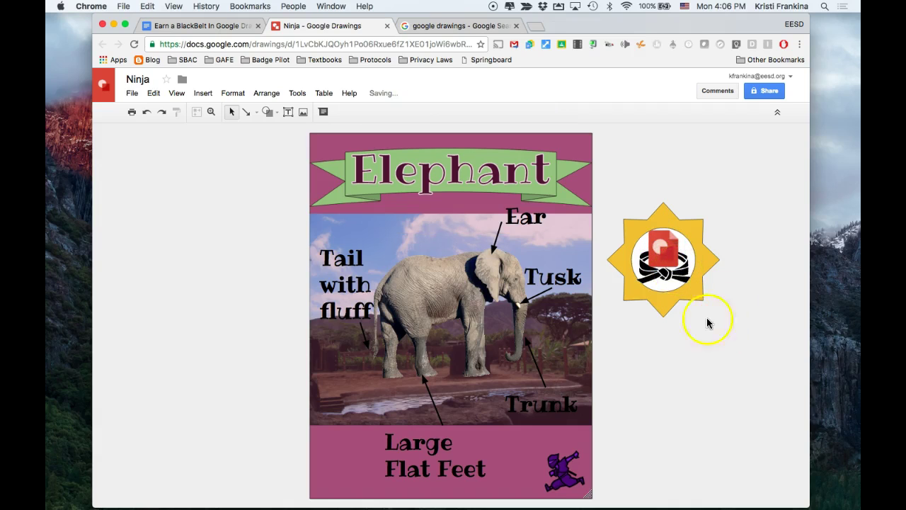
{"action": "left_click", "coordinate": [675, 275]}
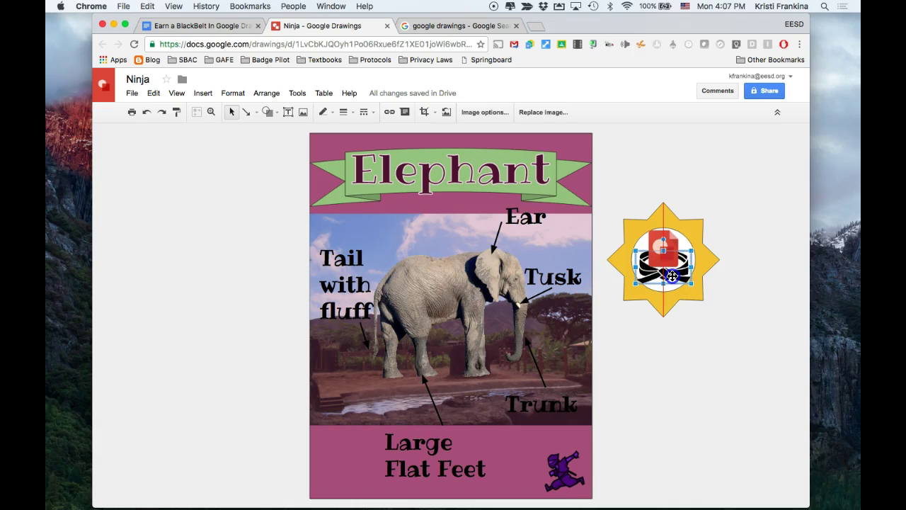
{"action": "left_click", "coordinate": [687, 349]}
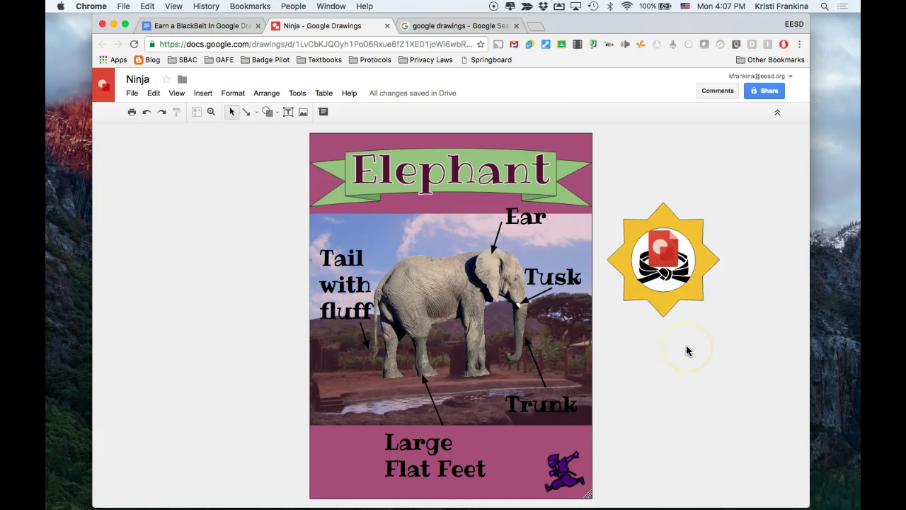
{"action": "left_click", "coordinate": [704, 324]}
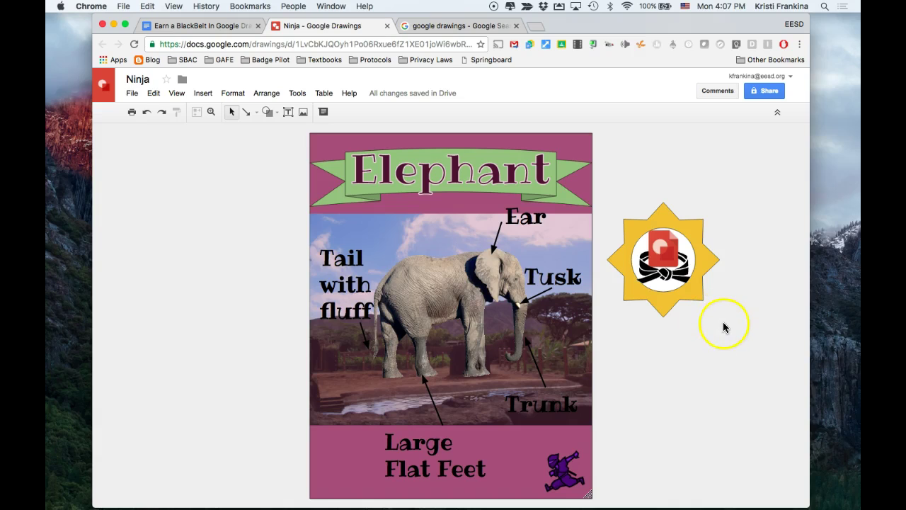
Step: Select the star and belt together, shrink the badge and place it beside 'Large Flat Feet'
{"action": "left_click", "coordinate": [725, 326]}
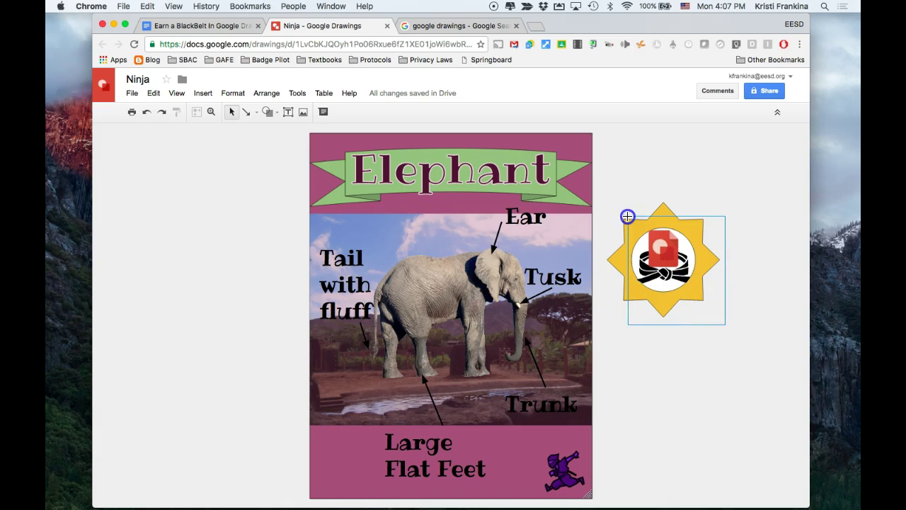
{"action": "left_click_drag", "start_coordinate": [697, 283], "coordinate": [605, 191]}
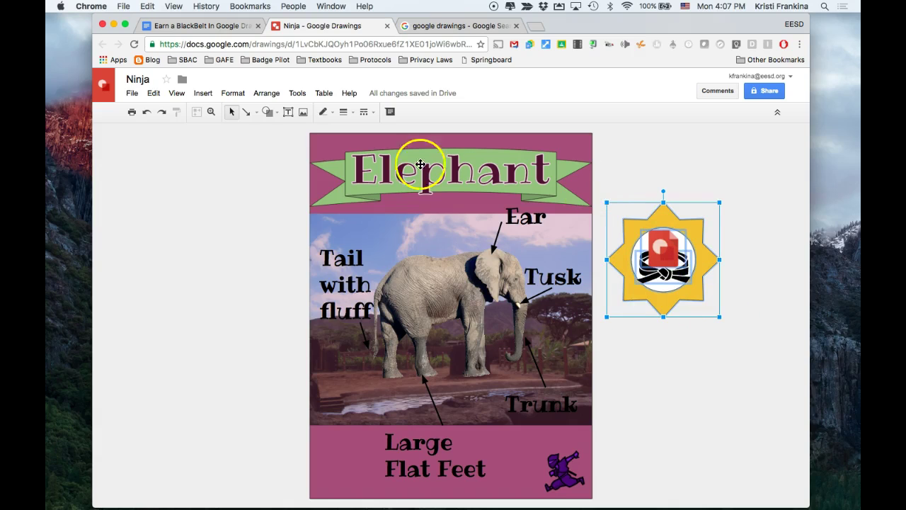
{"action": "left_click", "coordinate": [267, 93]}
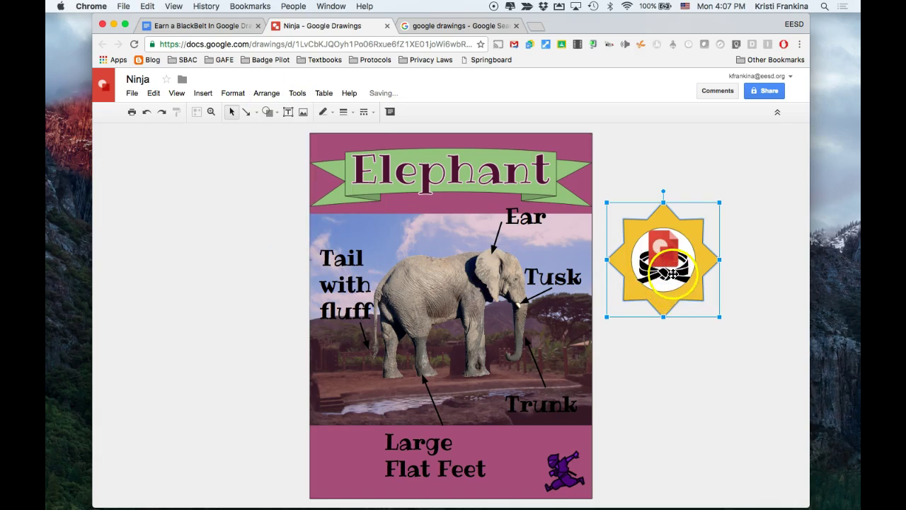
{"action": "mouse_move", "coordinate": [668, 298]}
{"action": "left_mouse_down"}
{"action": "mouse_move", "coordinate": [688, 352]}
{"action": "mouse_move", "coordinate": [699, 317]}
{"action": "left_mouse_up"}
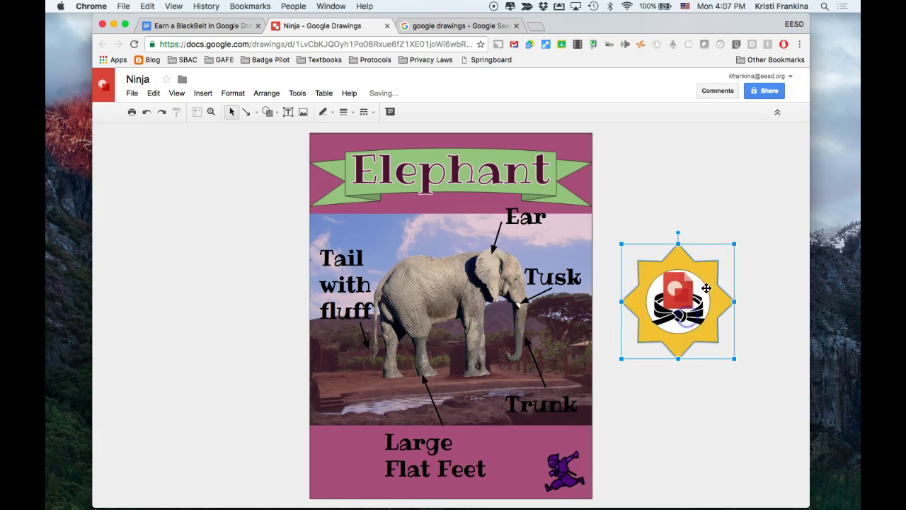
{"action": "left_click_drag", "start_coordinate": [733, 245], "coordinate": [682, 288]}
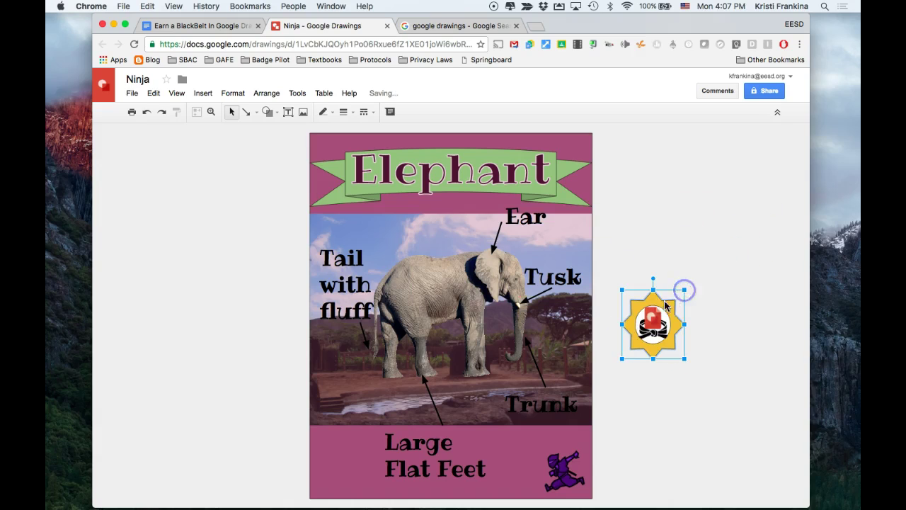
{"action": "left_click_drag", "start_coordinate": [651, 321], "coordinate": [519, 444]}
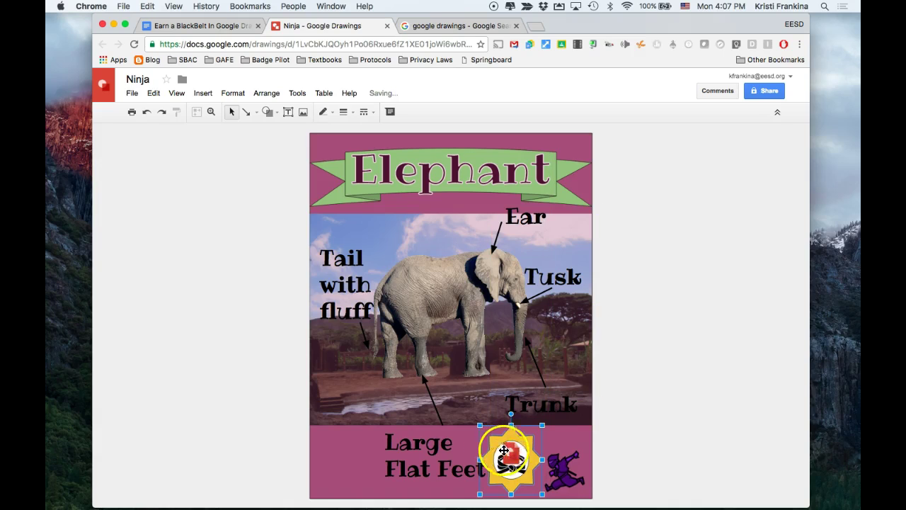
{"action": "left_click_drag", "start_coordinate": [541, 425], "coordinate": [531, 438]}
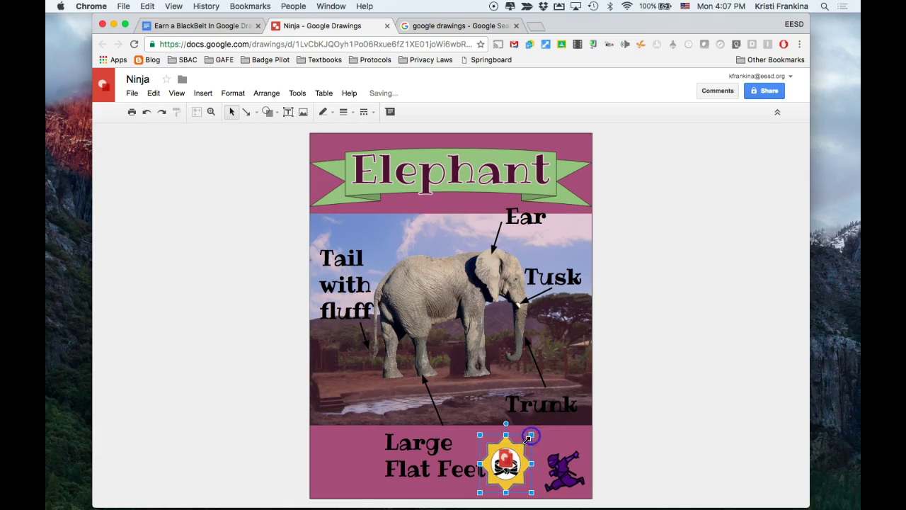
{"action": "mouse_move", "coordinate": [505, 465]}
{"action": "left_mouse_down"}
{"action": "mouse_move", "coordinate": [522, 461]}
{"action": "mouse_move", "coordinate": [355, 465]}
{"action": "left_mouse_up"}
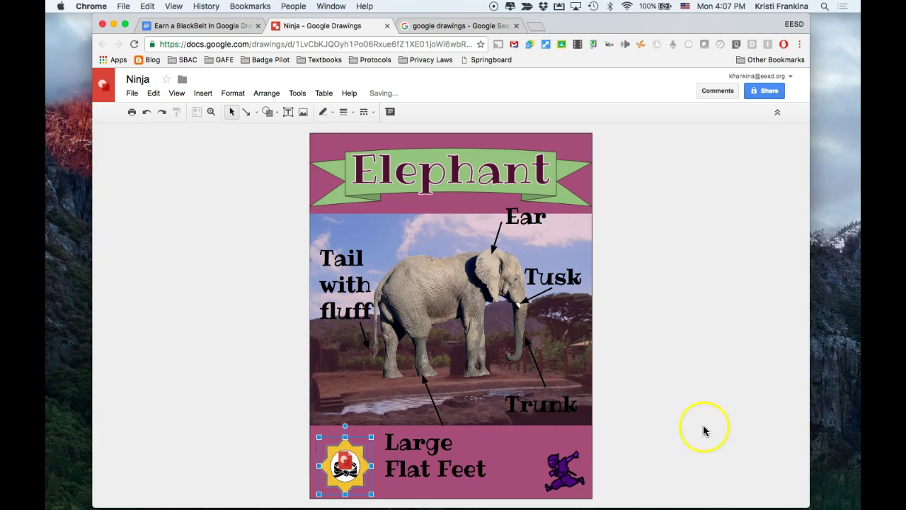
Step: Use Edit > Web clipboard to copy the whole elephant poster drawing, badge included
{"action": "left_click", "coordinate": [664, 437]}
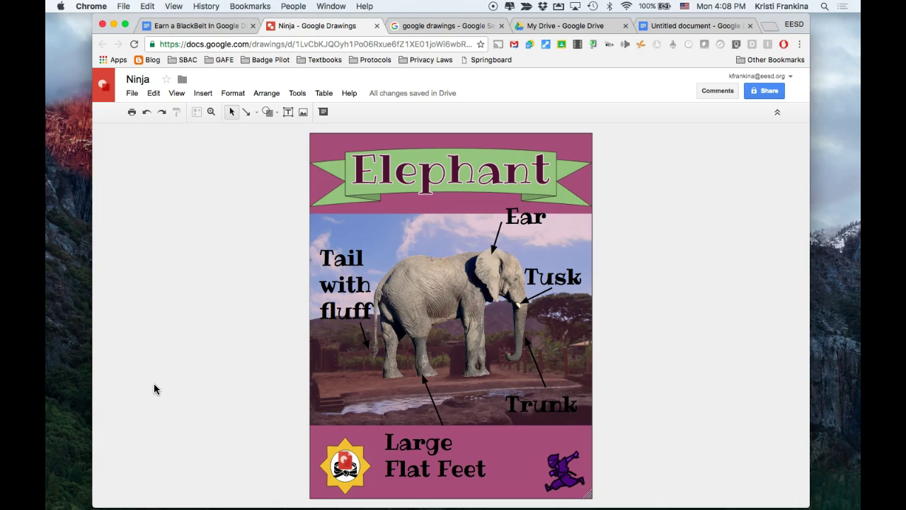
{"action": "left_click", "coordinate": [151, 96]}
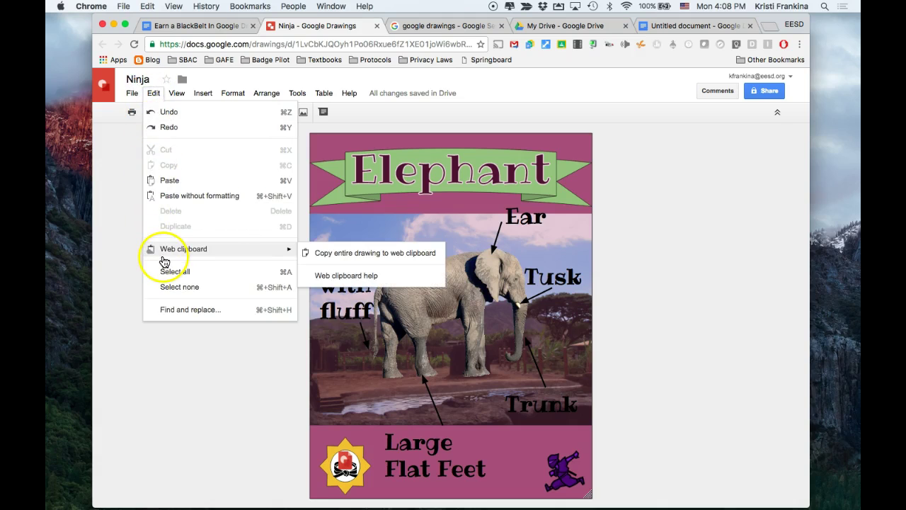
{"action": "mouse_move", "coordinate": [183, 248]}
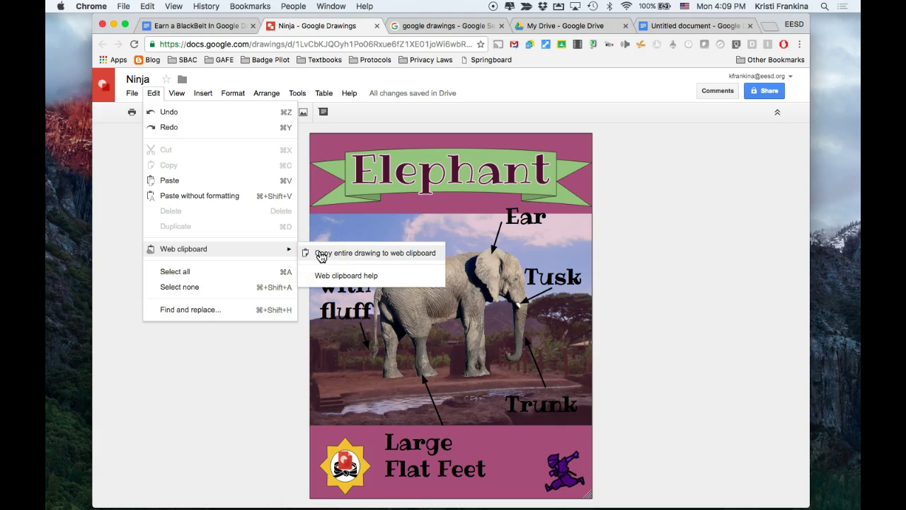
{"action": "left_click", "coordinate": [321, 255]}
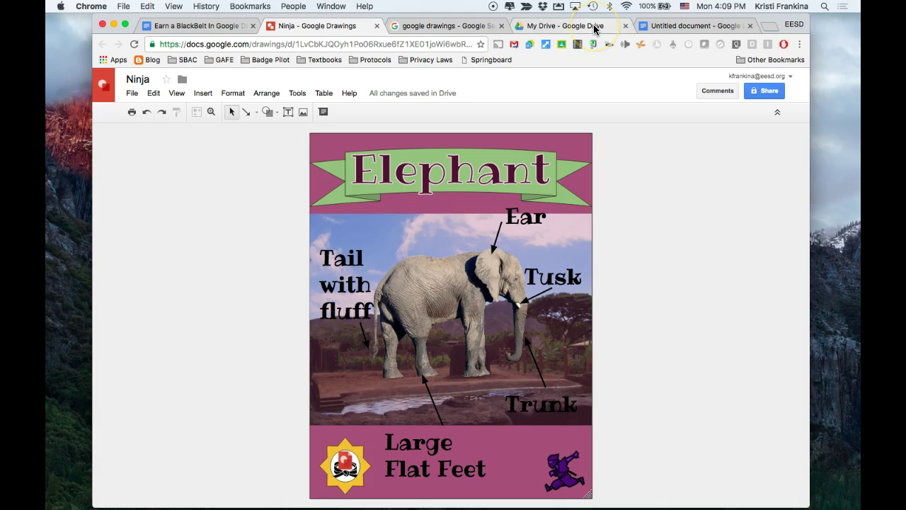
Step: From My Drive's New menu, move to the blank Untitled Google Docs document
{"action": "left_click", "coordinate": [566, 25]}
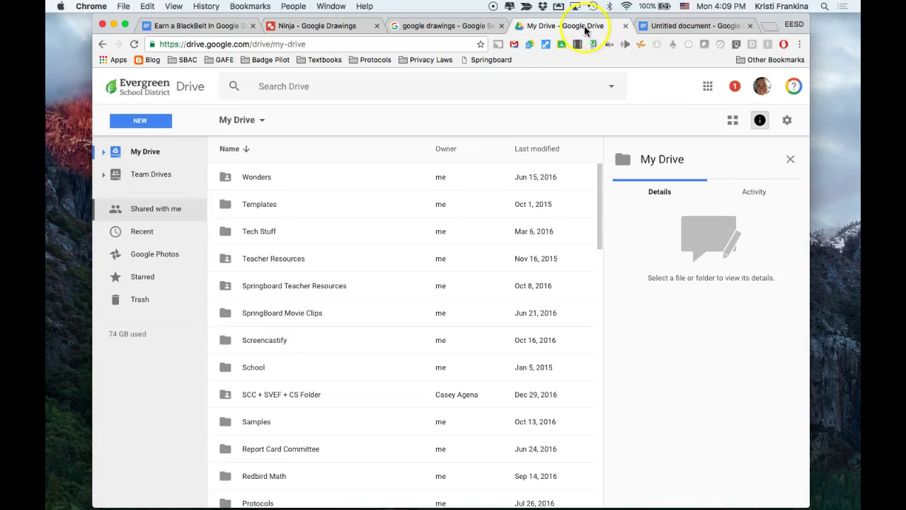
{"action": "left_click", "coordinate": [144, 121]}
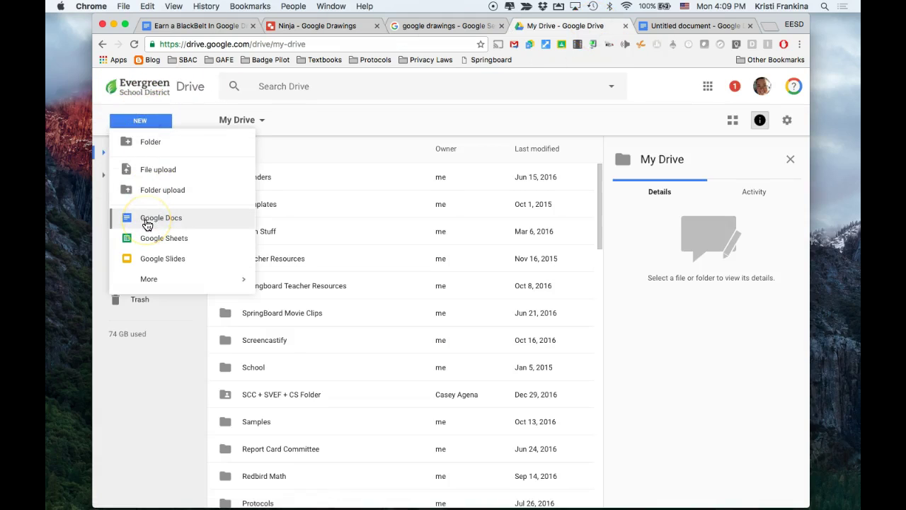
{"action": "left_click", "coordinate": [719, 25]}
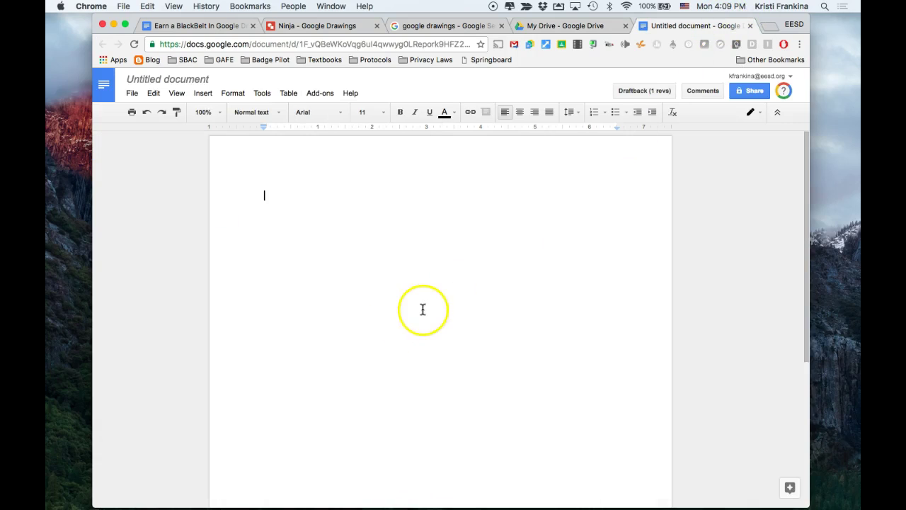
Step: Paste the elephant poster into the blank Untitled document via Edit > Web clipboard > Drawing
{"action": "left_click", "coordinate": [153, 94]}
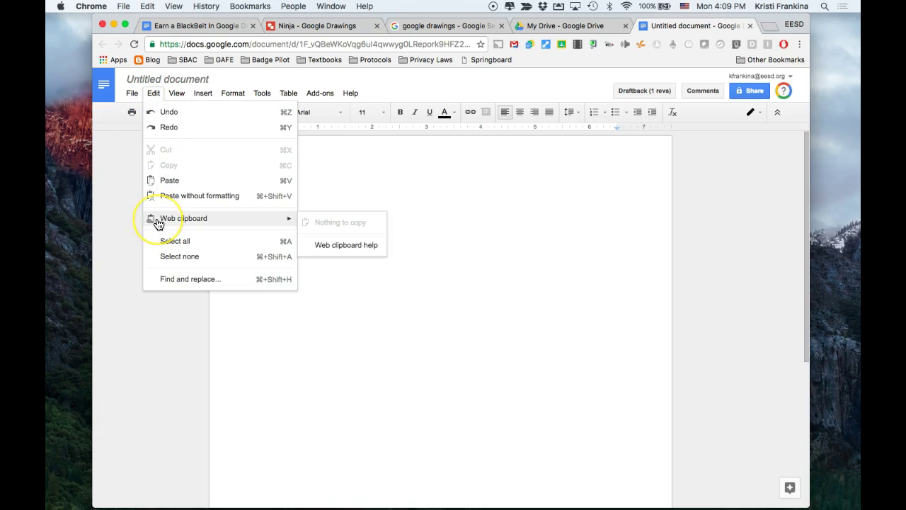
{"action": "mouse_move", "coordinate": [183, 218]}
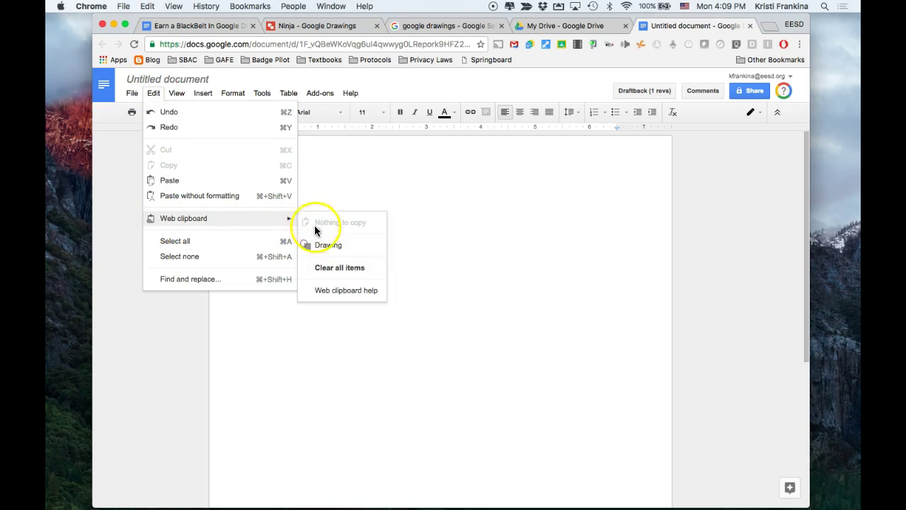
{"action": "mouse_move", "coordinate": [328, 245]}
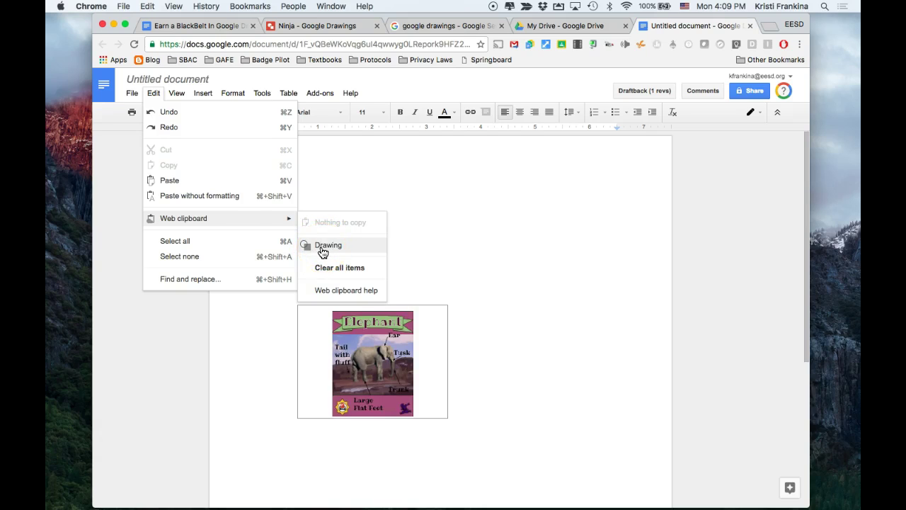
{"action": "left_click", "coordinate": [323, 248]}
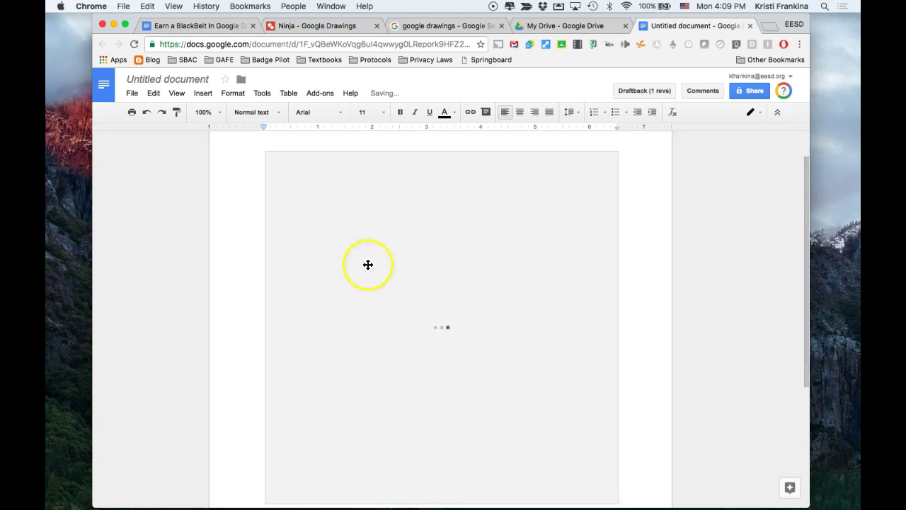
{"action": "scroll", "coordinate": [634, 418], "scroll_direction": "down", "scroll_amount": 2}
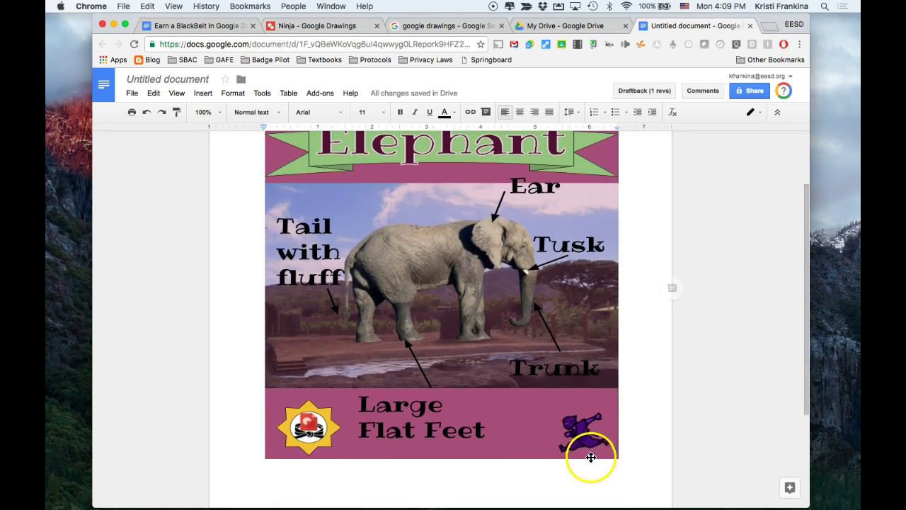
Step: Make the pasted elephant poster narrower by dragging its right handle left
{"action": "left_click", "coordinate": [599, 441]}
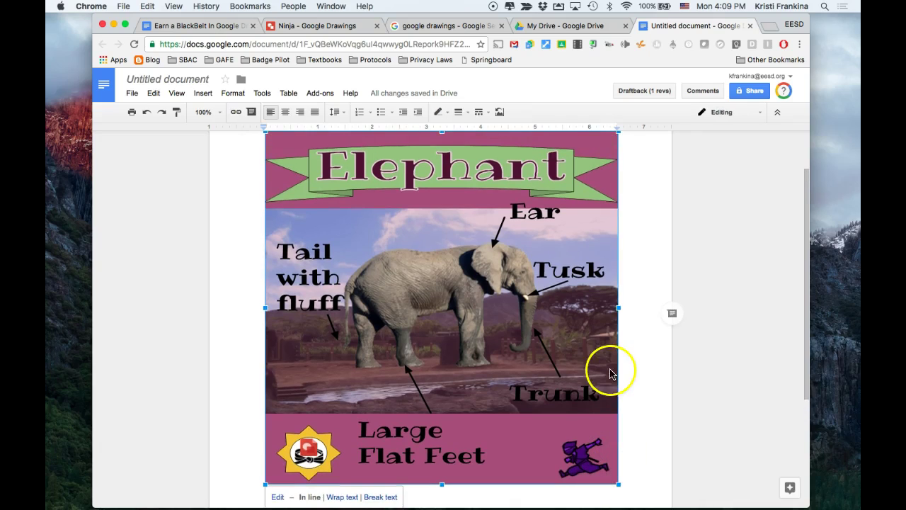
{"action": "left_click_drag", "start_coordinate": [619, 307], "coordinate": [555, 308]}
{"action": "scroll", "coordinate": [552, 354], "scroll_direction": "down", "scroll_amount": 4}
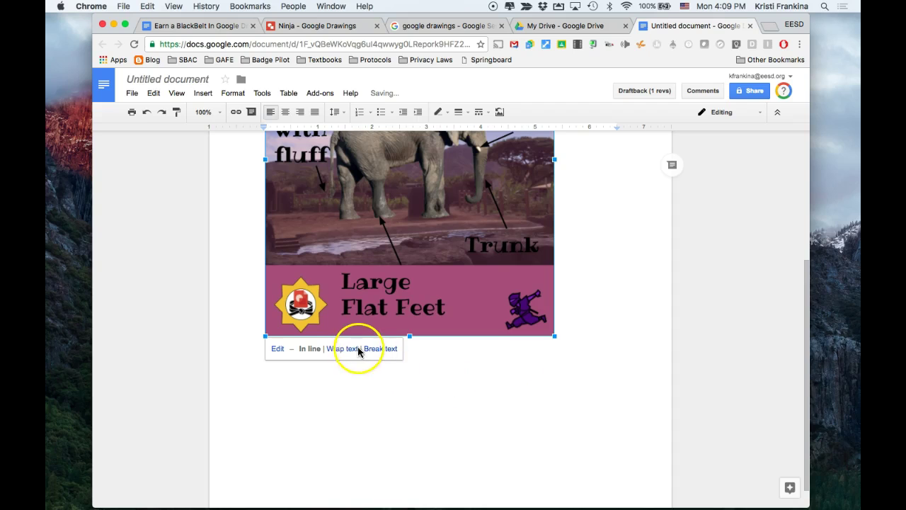
Step: Try Wrap text and Break text, then set the poster In line and place the cursor below it
{"action": "left_click", "coordinate": [341, 348]}
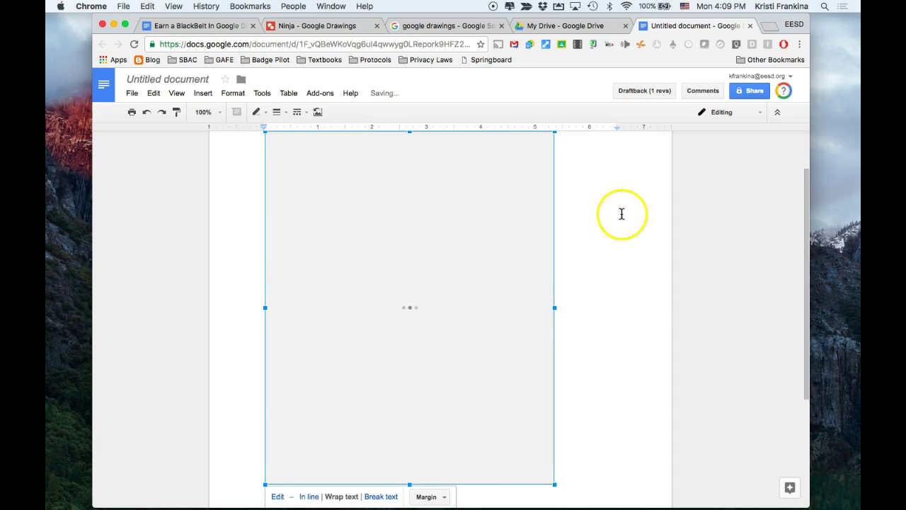
{"action": "scroll", "coordinate": [590, 491], "scroll_direction": "down", "scroll_amount": 3}
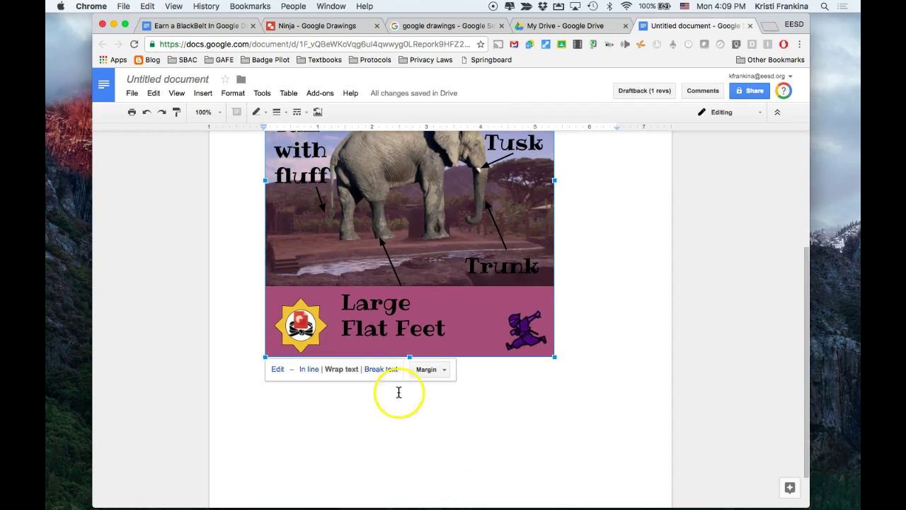
{"action": "left_click", "coordinate": [378, 370]}
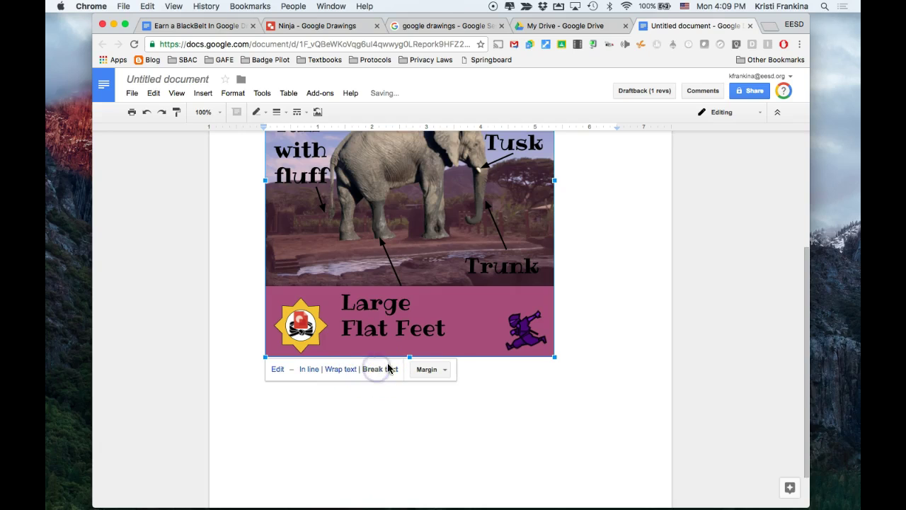
{"action": "left_click", "coordinate": [454, 304]}
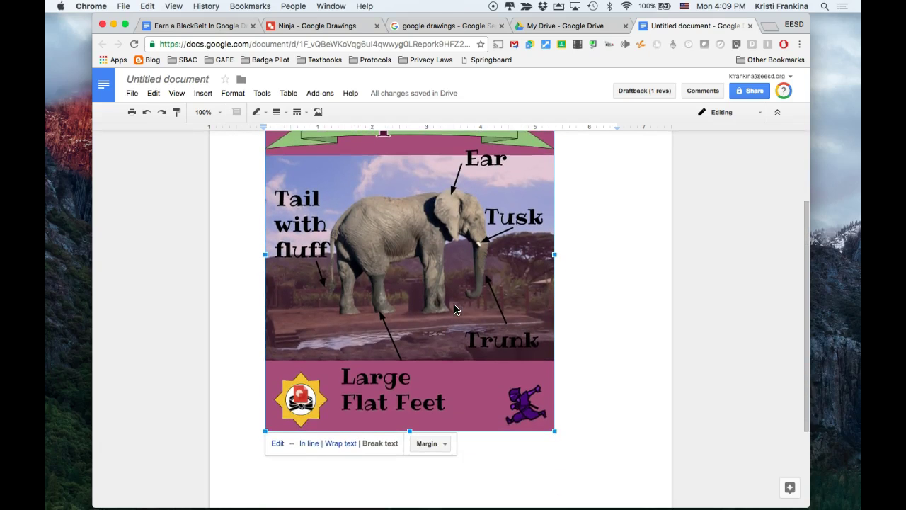
{"action": "left_click", "coordinate": [309, 443]}
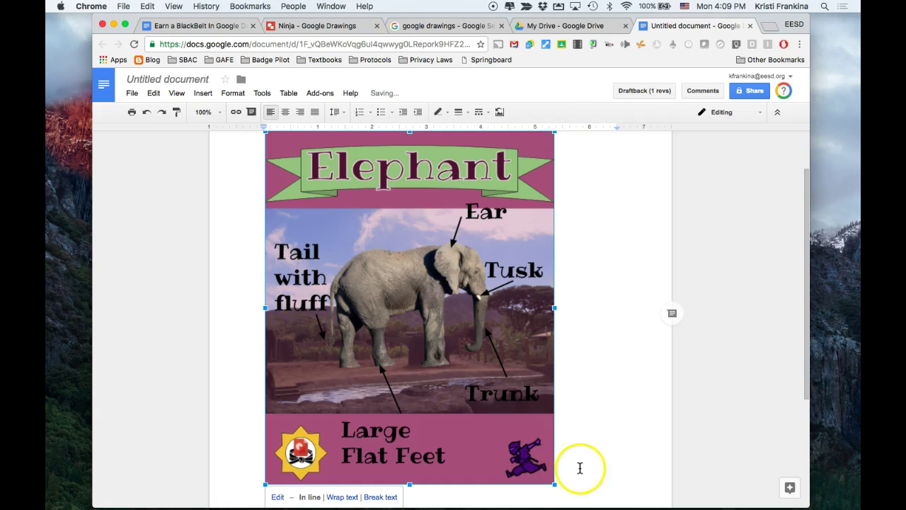
{"action": "left_click", "coordinate": [579, 468]}
{"action": "type", "text": "afkjadfaslk;dj"}
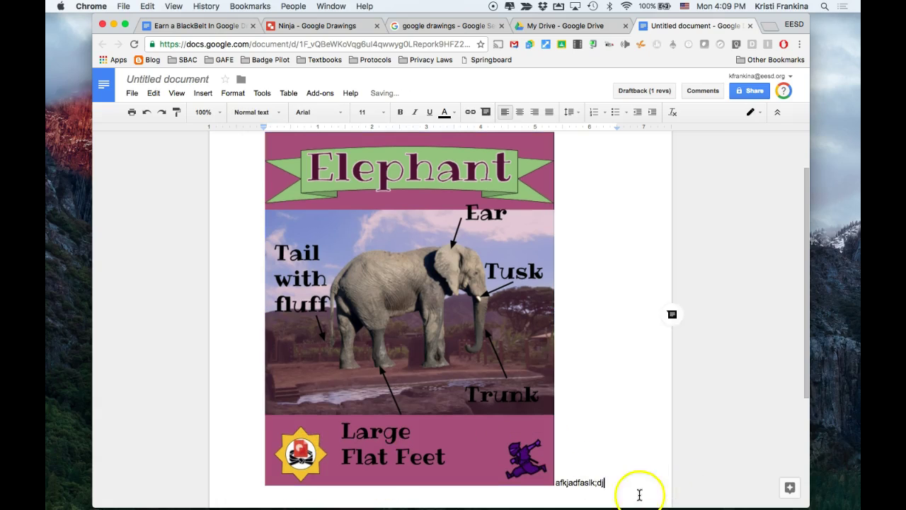
{"action": "left_click", "coordinate": [583, 480]}
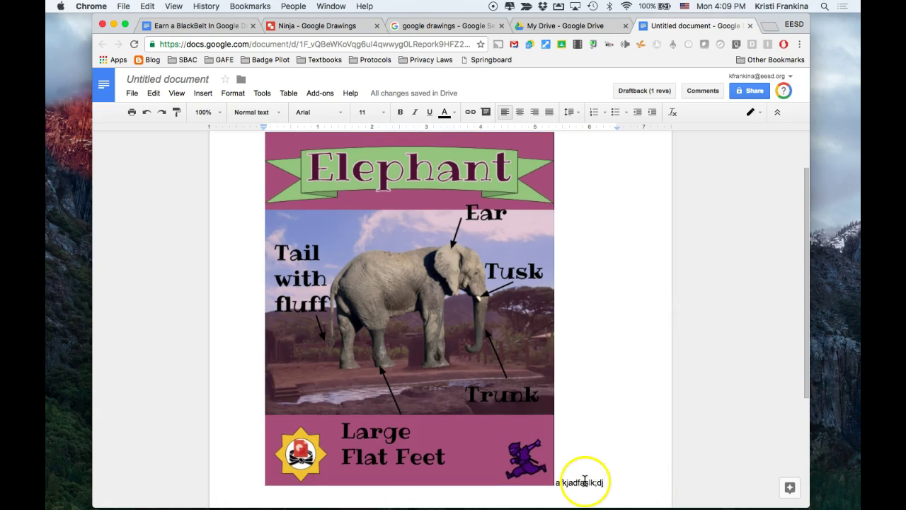